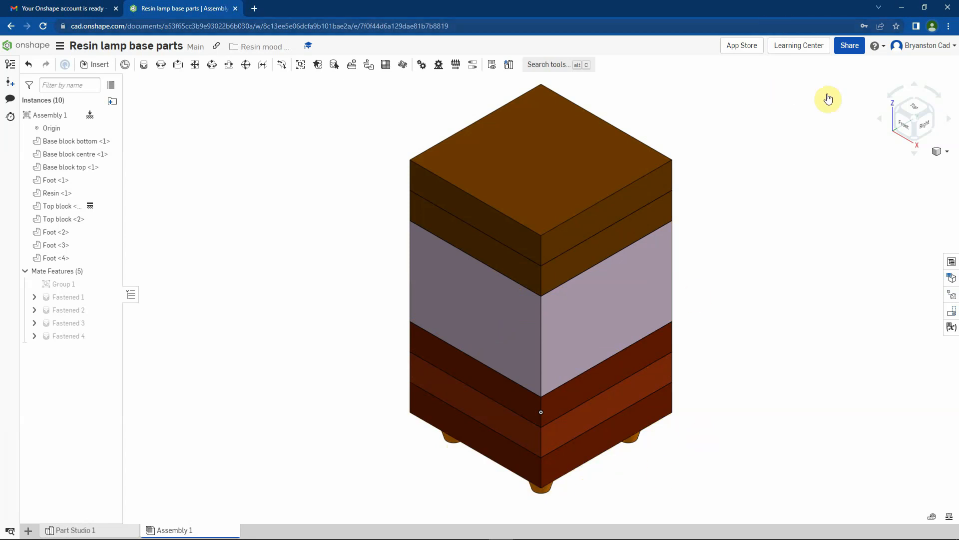
Set the lamp assembly to an isometric view and add a new exploded view
click(944, 154)
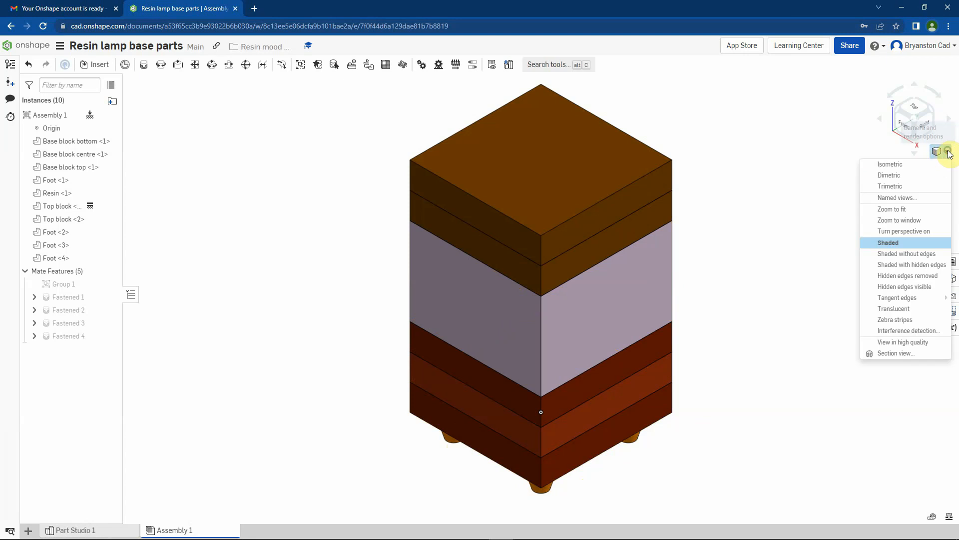
click(902, 168)
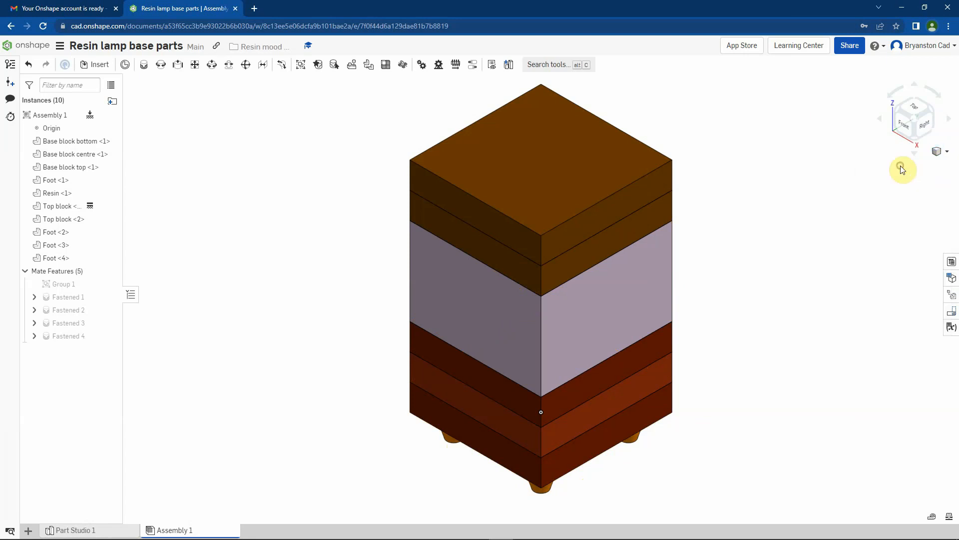
click(952, 295)
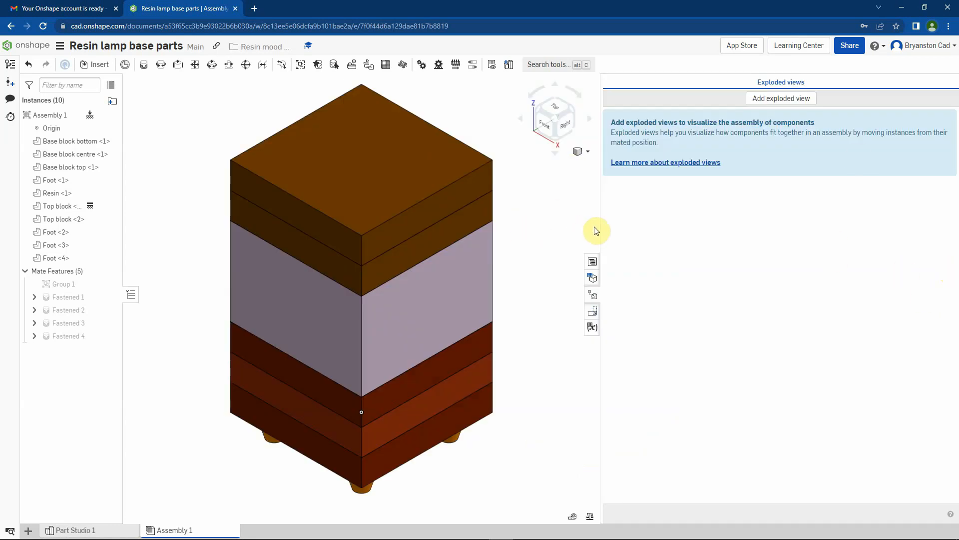
drag(601, 226, 762, 225)
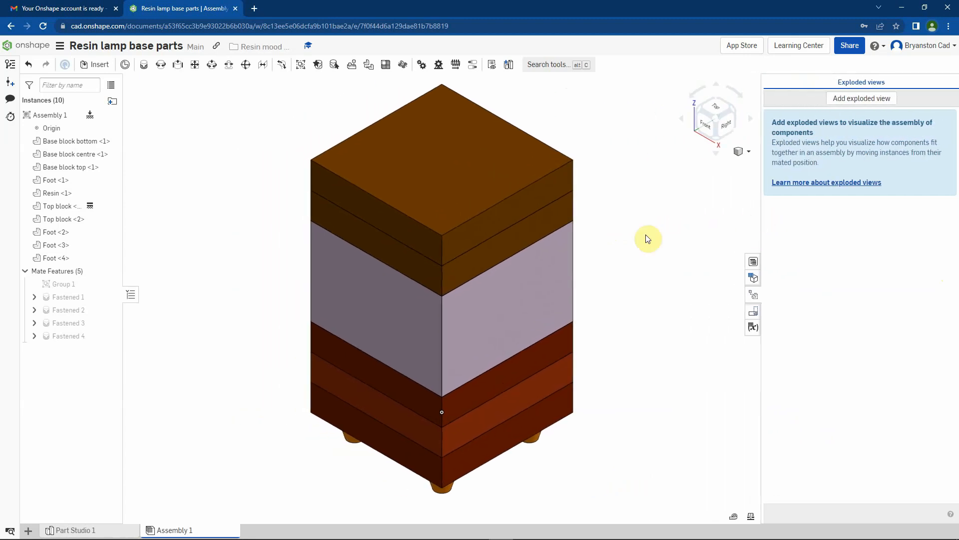
click(851, 99)
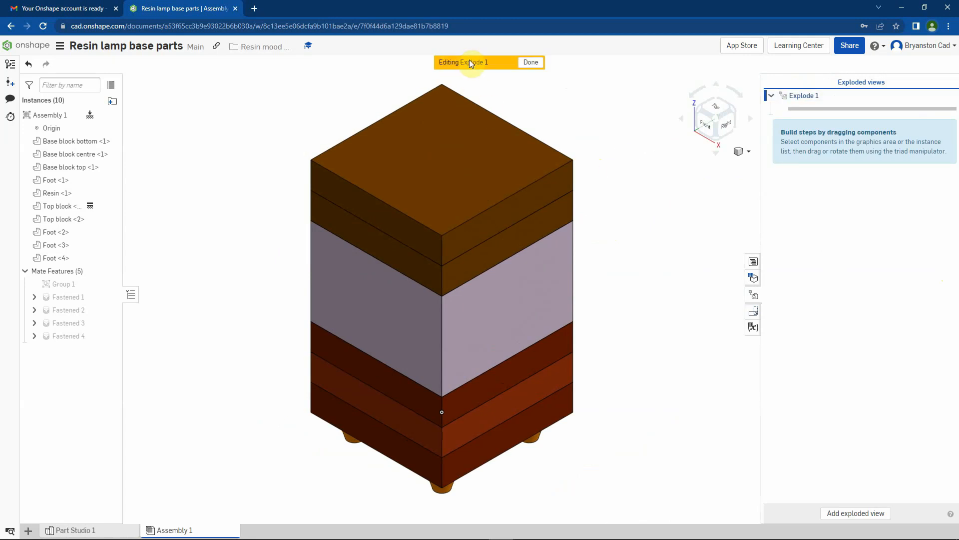
Explode the three base blocks, the resin and both top blocks about 59 mm vertically upward, leaving the four feet in place
scroll(608, 163, down, 3)
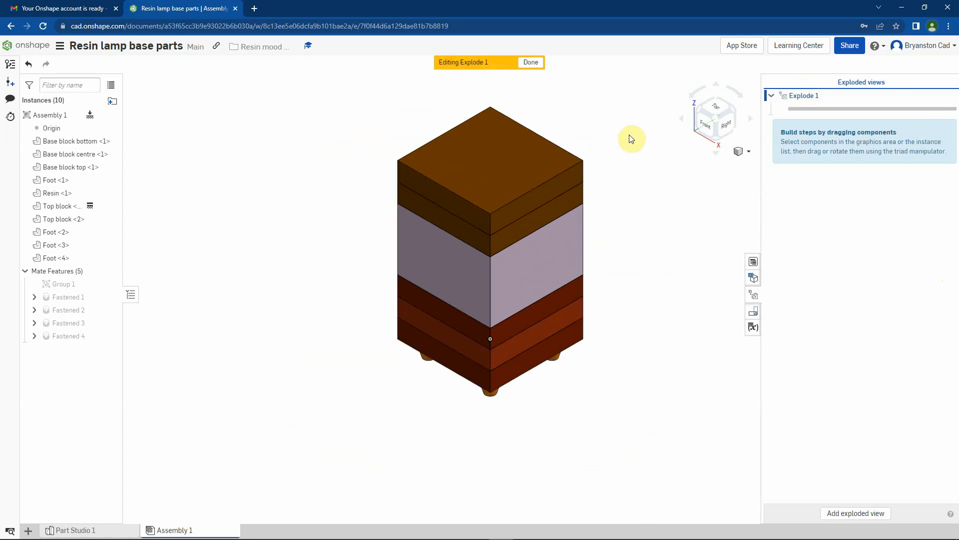
scroll(646, 90, down, 3)
scroll(646, 83, up, 3)
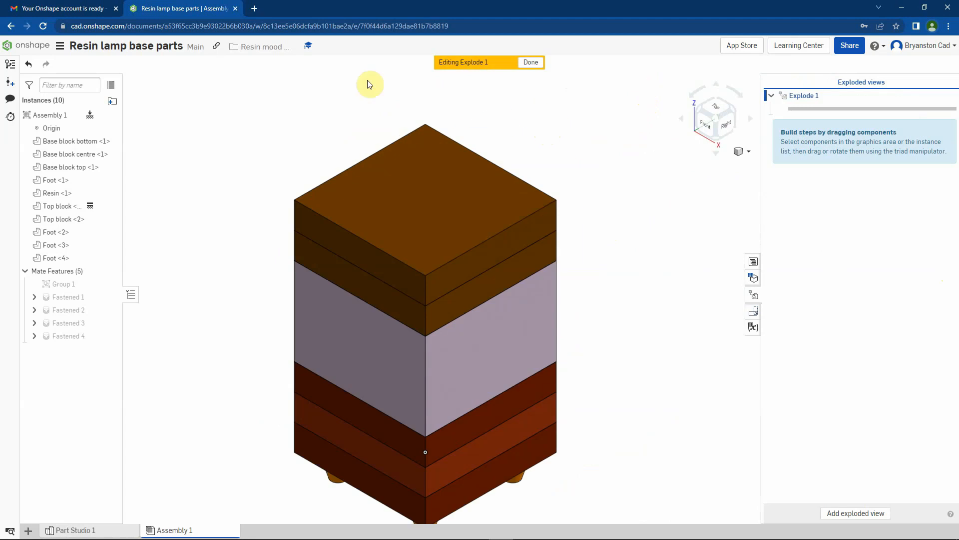
scroll(367, 83, down, 4)
scroll(364, 84, up, 3)
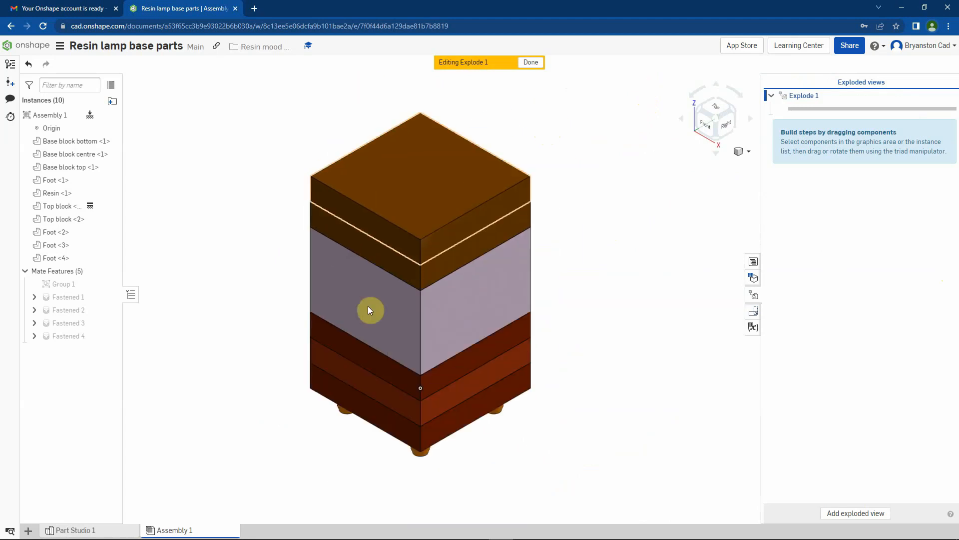
scroll(386, 415, down, 4)
scroll(386, 415, down, 2)
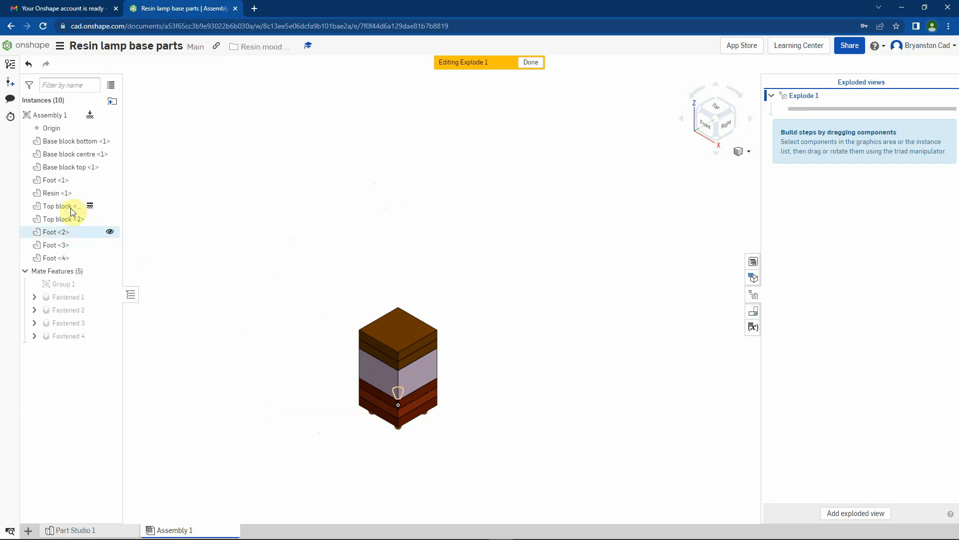
click(63, 144)
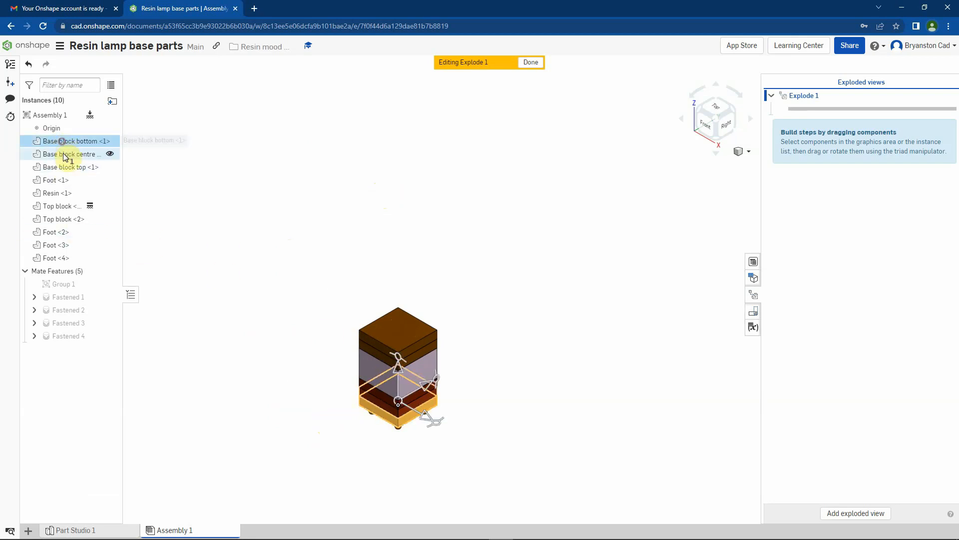
click(64, 154)
click(64, 168)
click(60, 180)
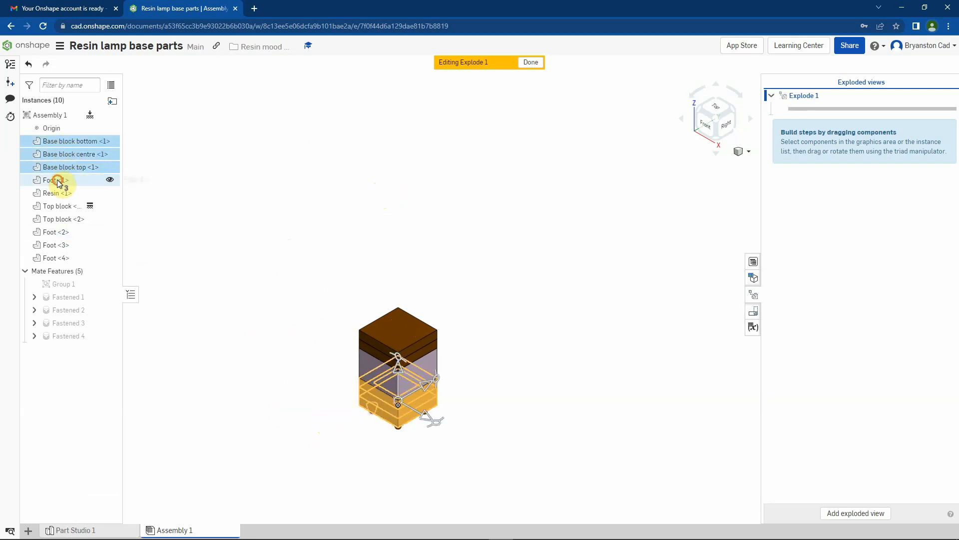
click(53, 194)
click(56, 206)
click(57, 219)
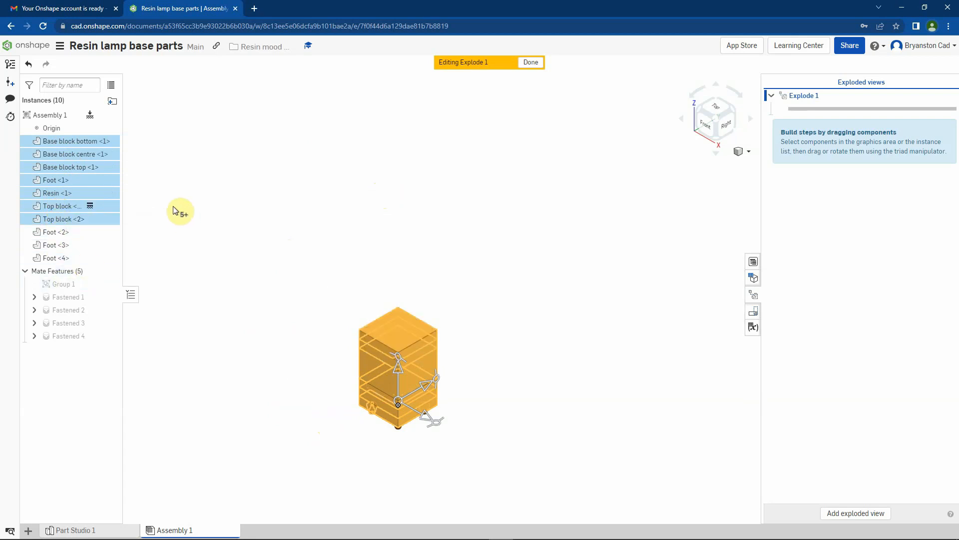
click(51, 181)
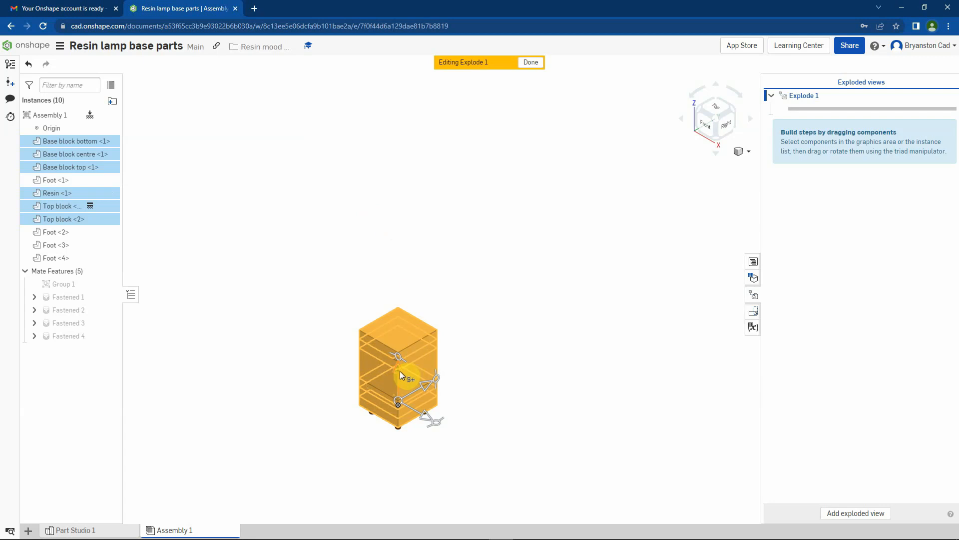
drag(399, 367, 398, 322)
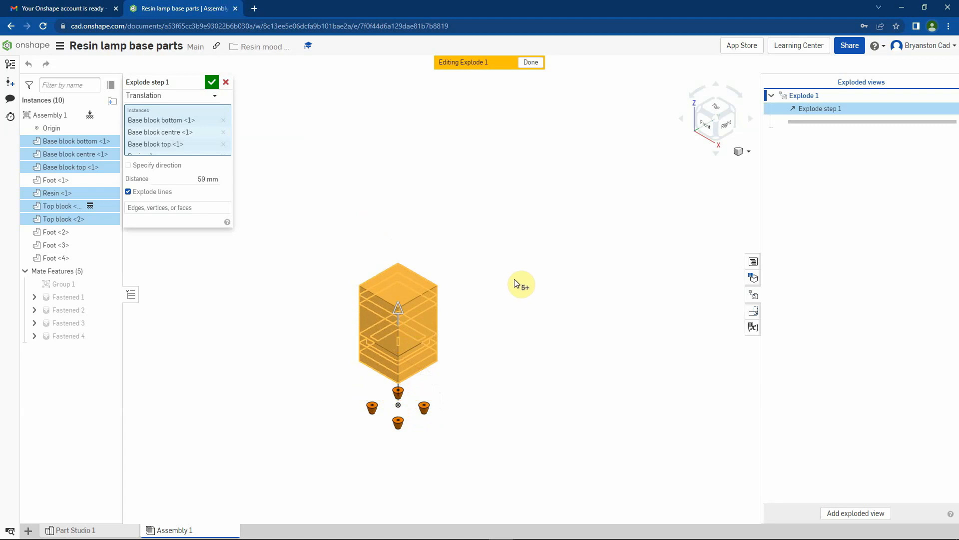
click(211, 83)
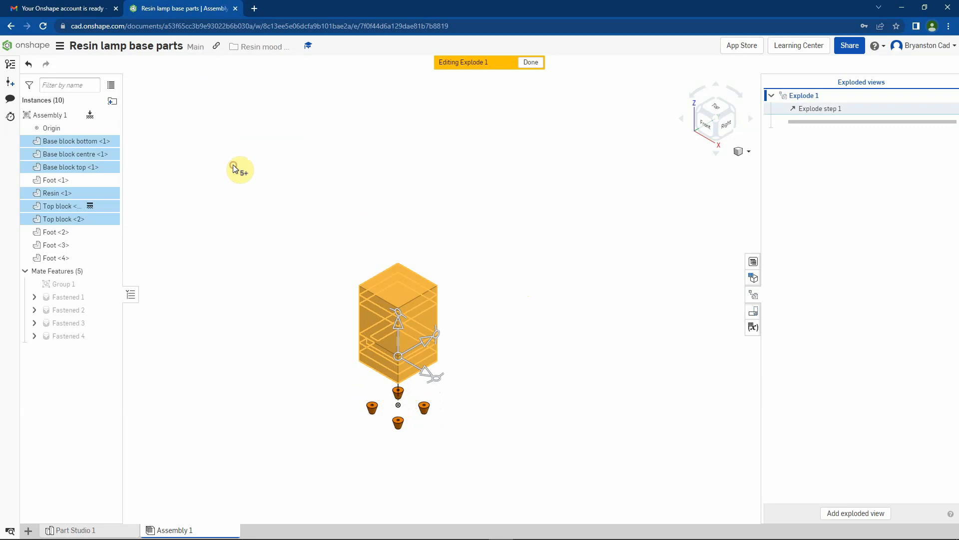
click(260, 158)
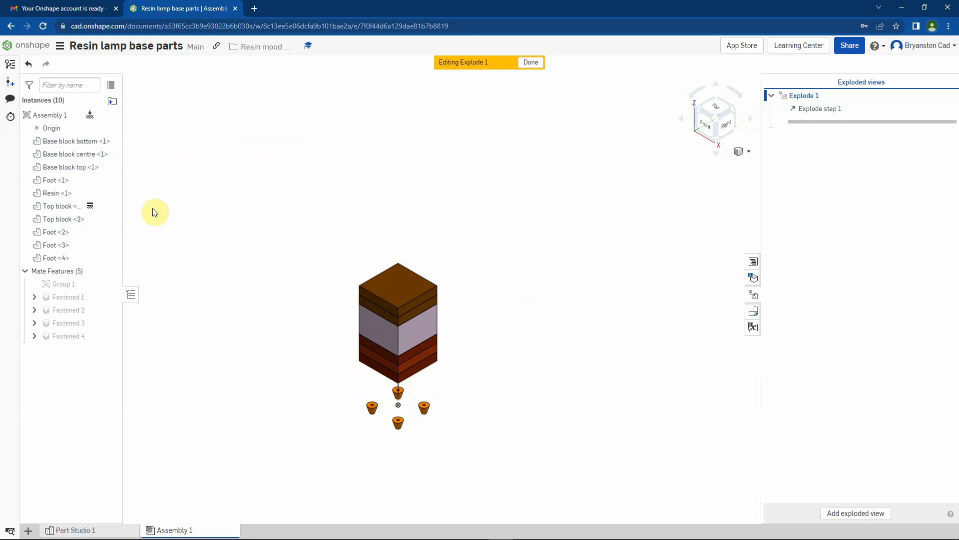
Explode the base block centre, base block top, resin and both top blocks about 58 mm upward from the bottom base block
click(78, 156)
click(75, 167)
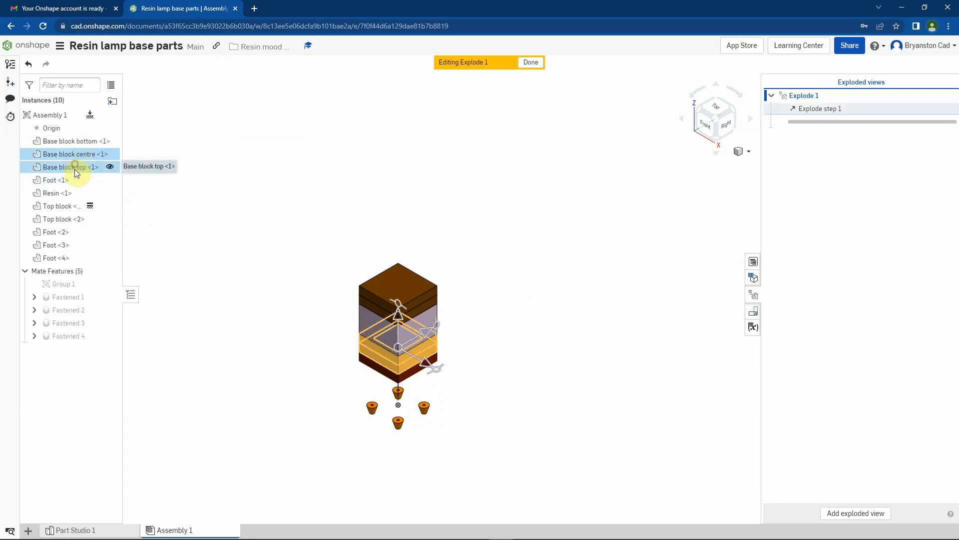
click(61, 194)
click(61, 207)
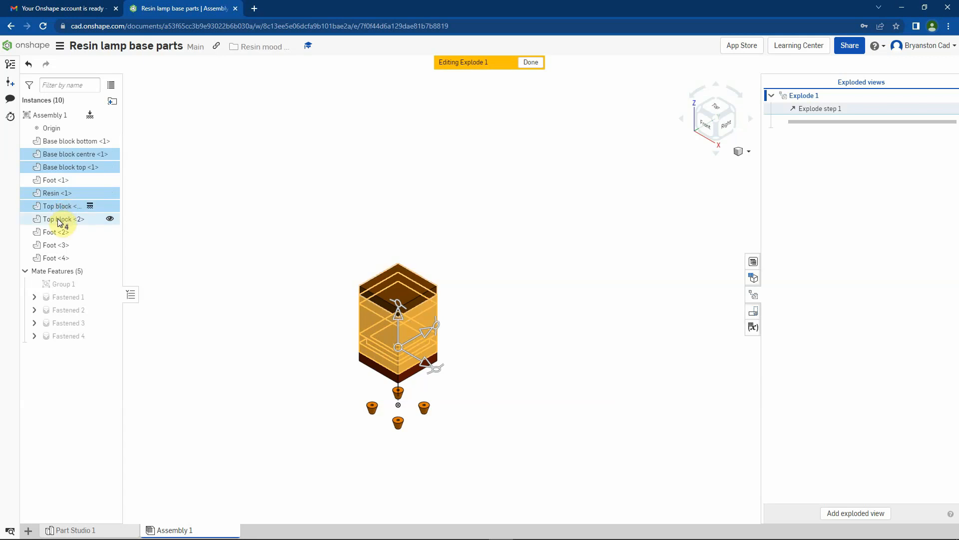
click(60, 219)
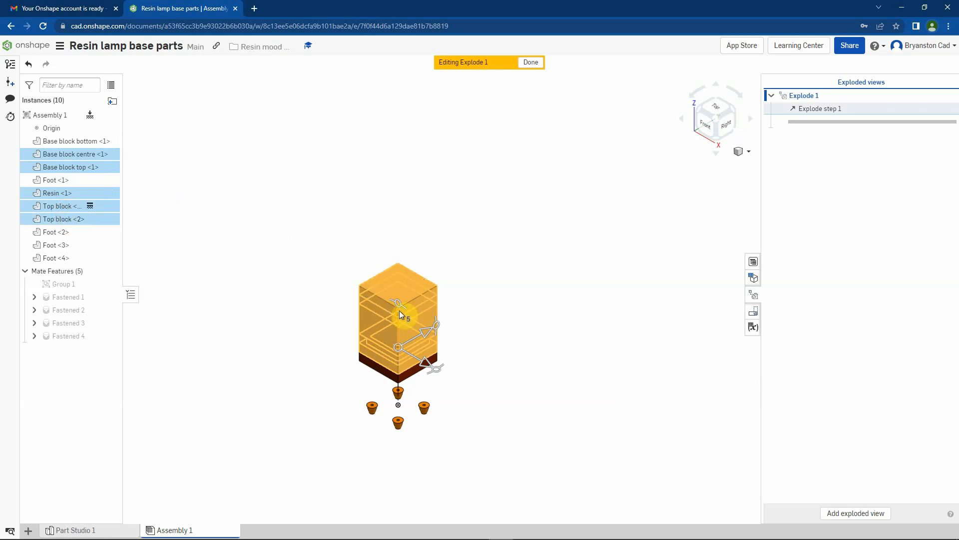
drag(400, 311, 391, 267)
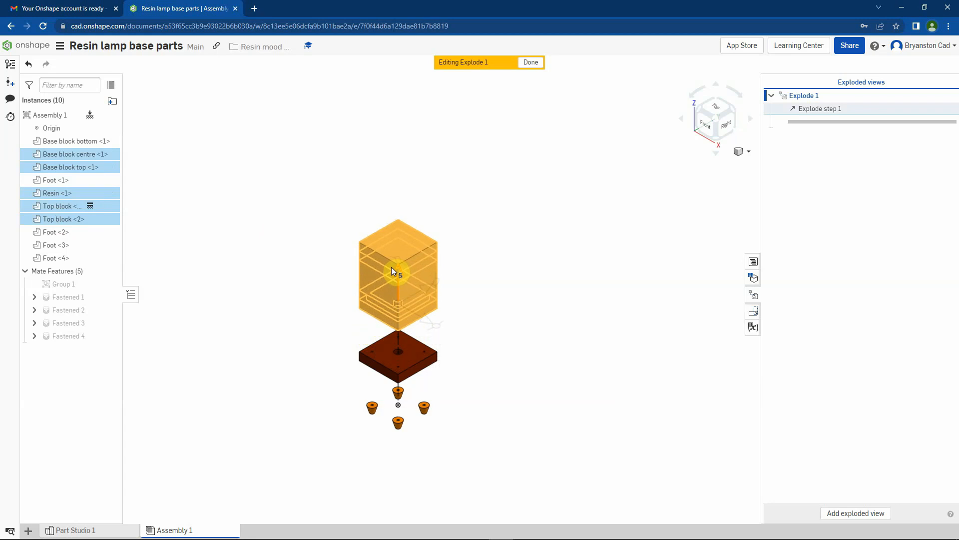
drag(391, 267, 391, 267)
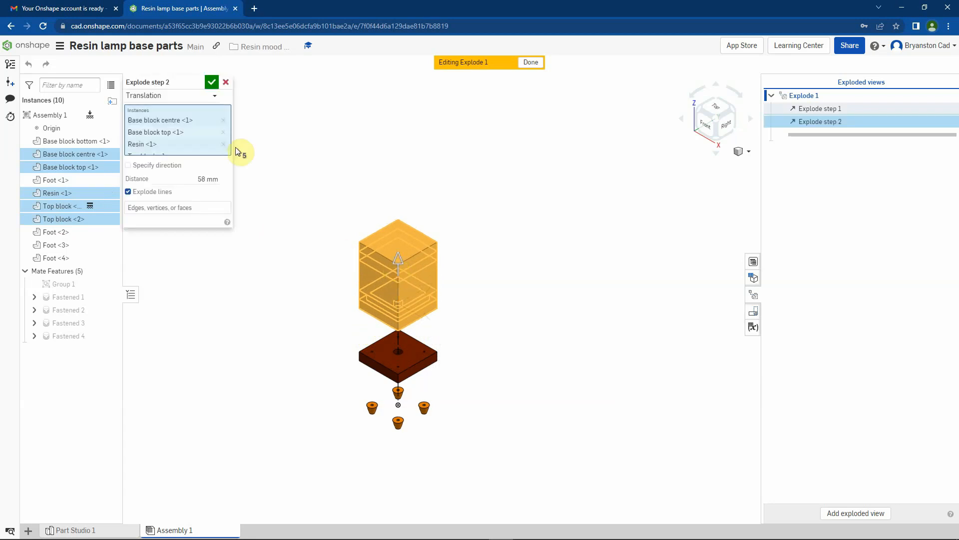
click(212, 81)
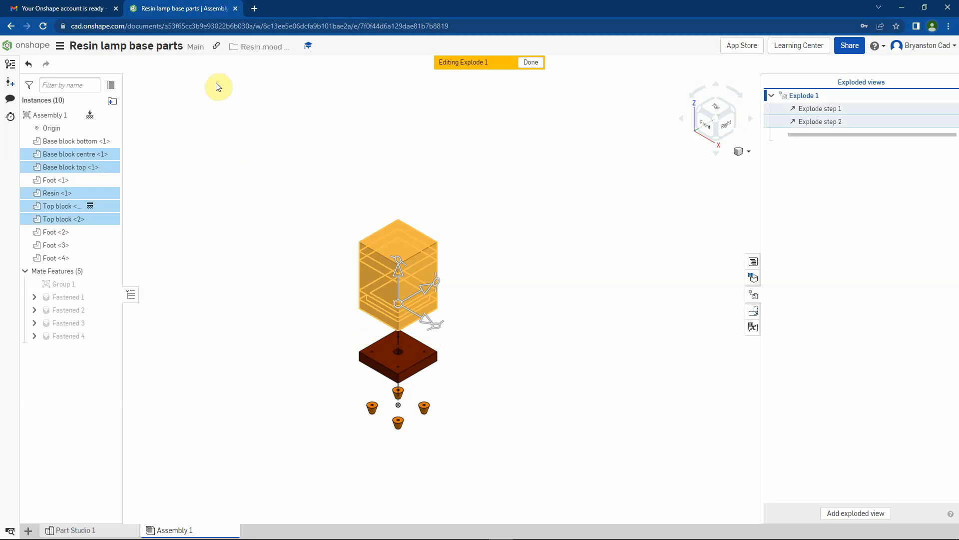
click(237, 142)
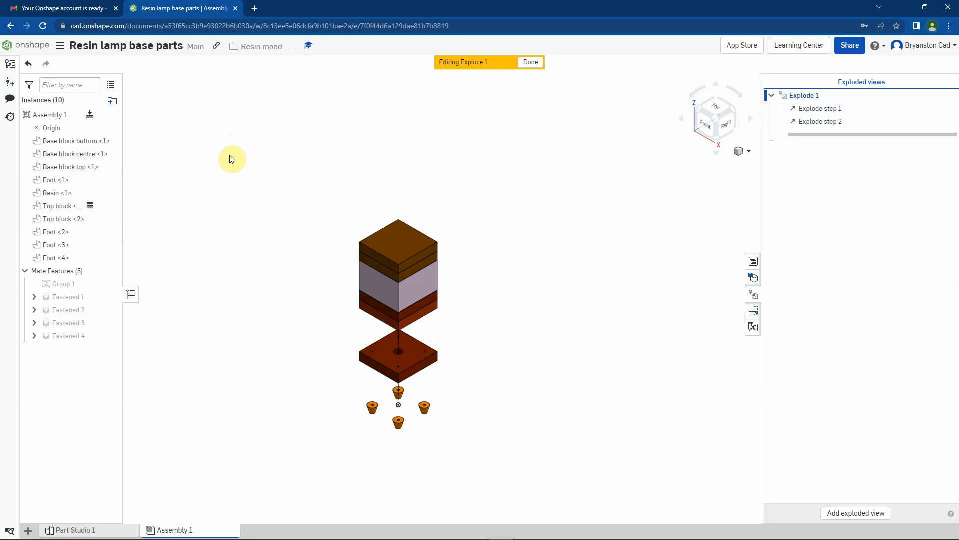
Explode the base block top, resin and both top blocks about 66 mm upward from the base block centre
click(79, 144)
ctrl+click(76, 155)
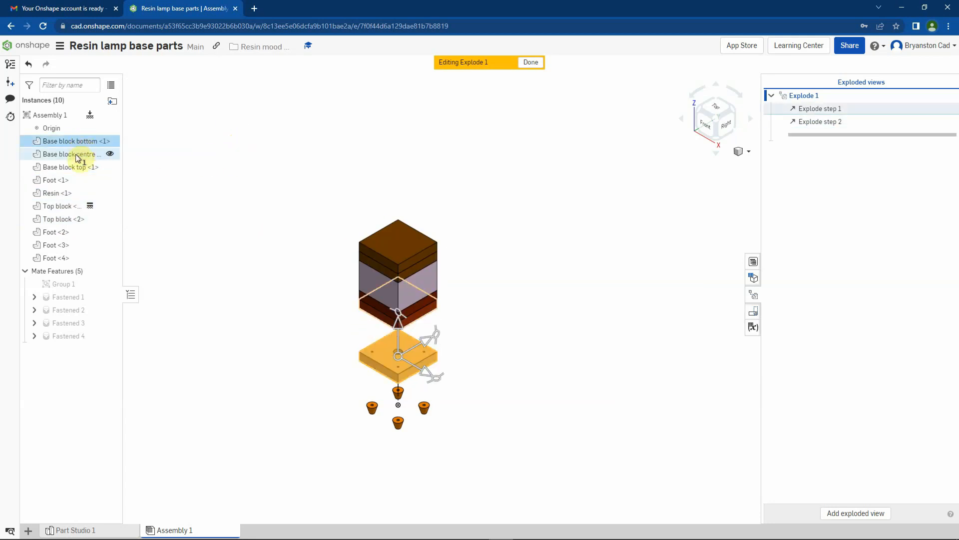
ctrl+click(78, 169)
click(77, 168)
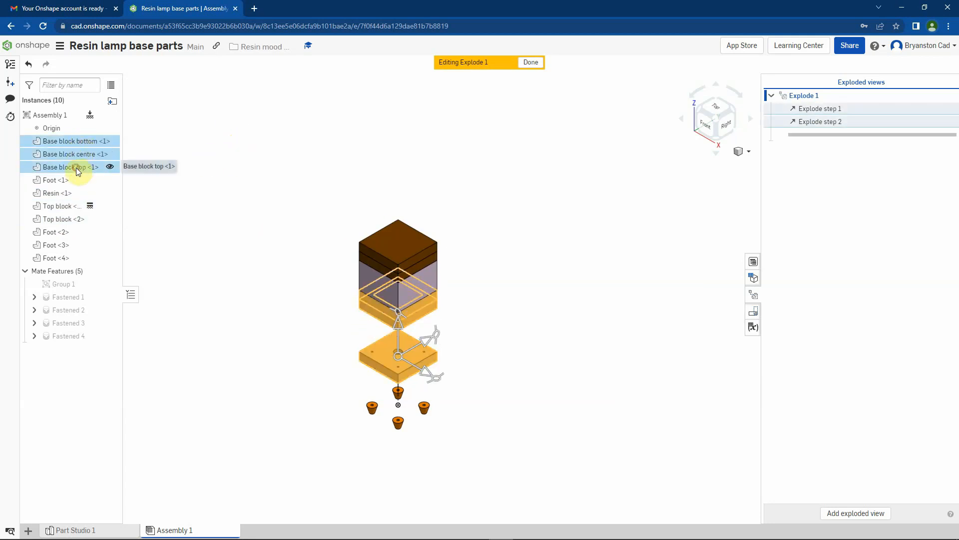
click(58, 207)
click(61, 220)
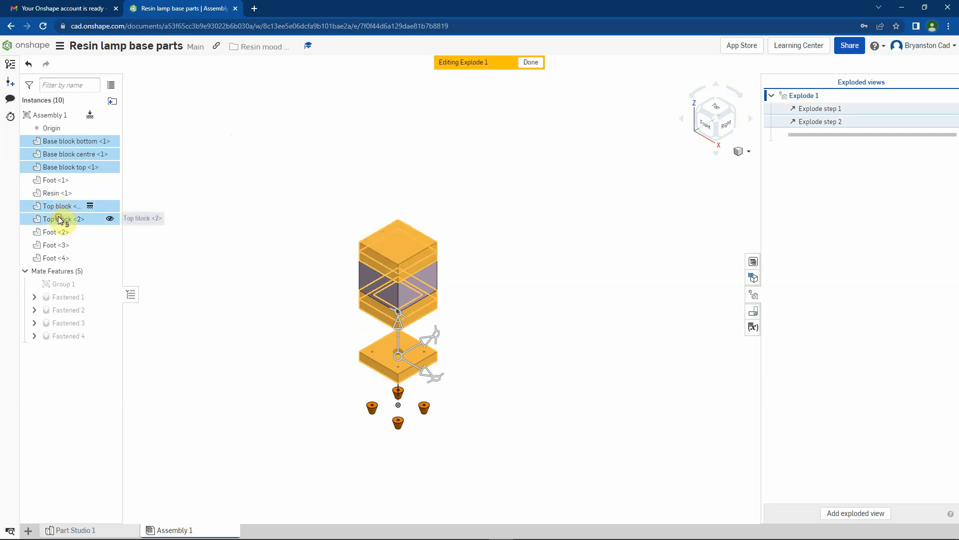
click(58, 142)
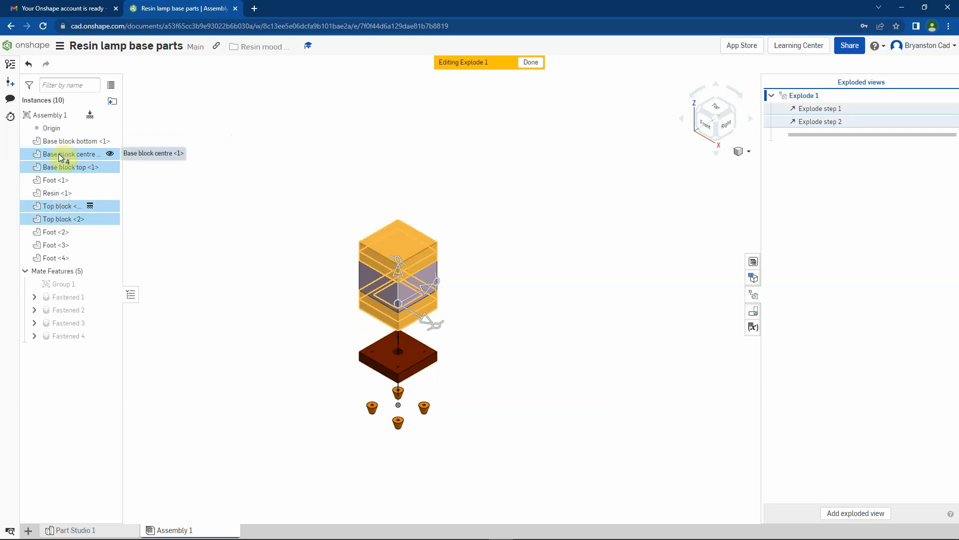
click(59, 156)
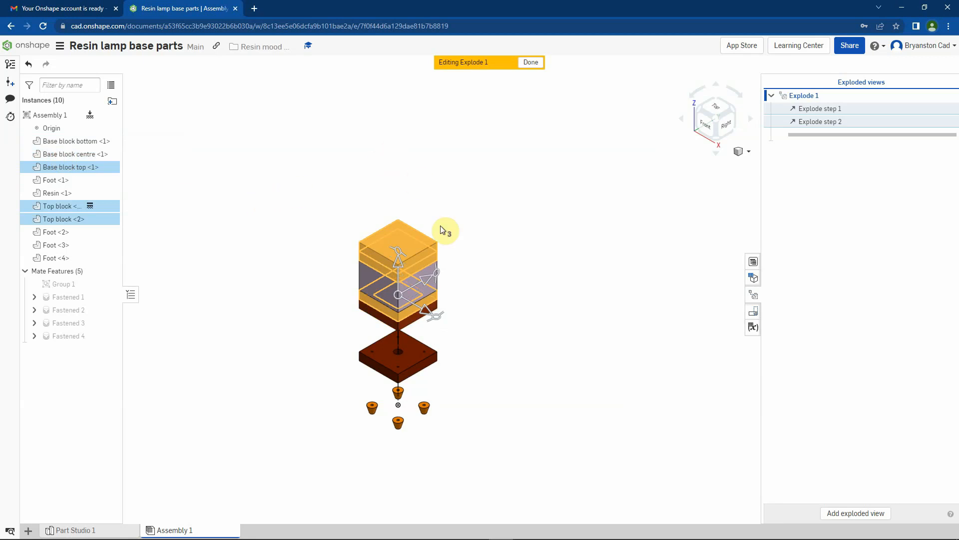
drag(396, 260, 394, 209)
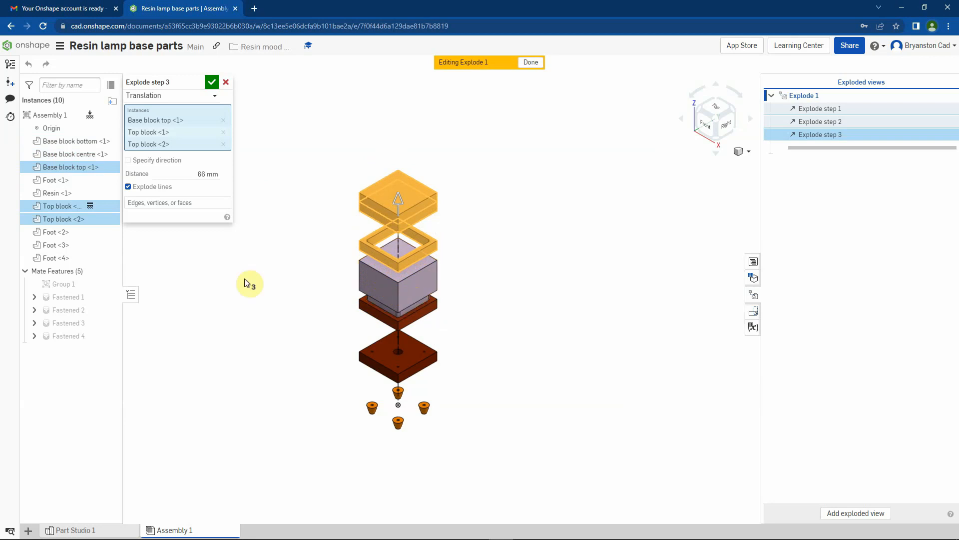
click(56, 195)
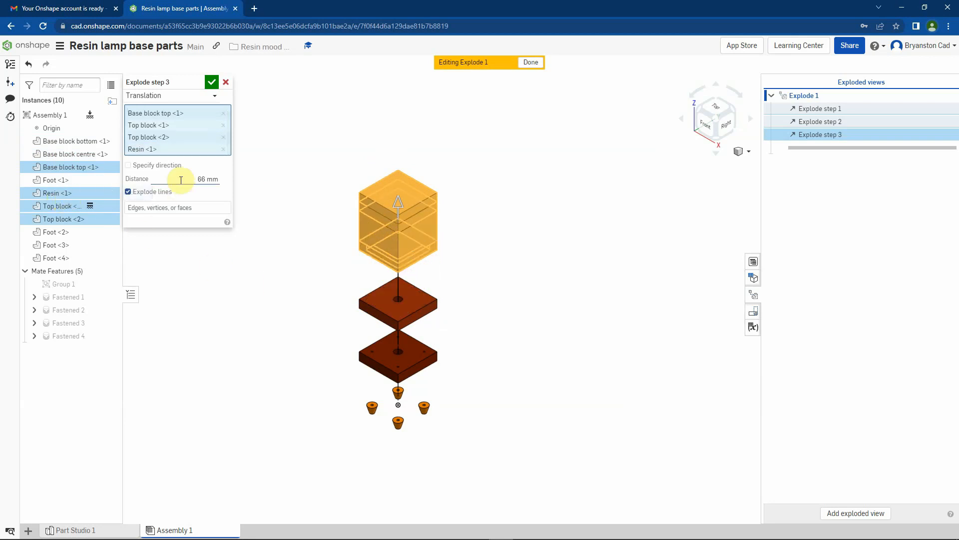
click(213, 82)
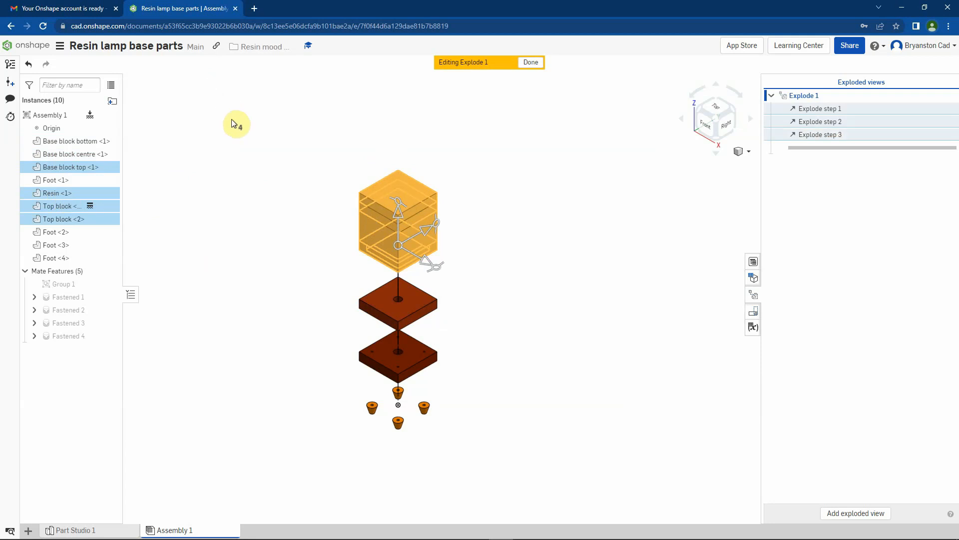
click(232, 121)
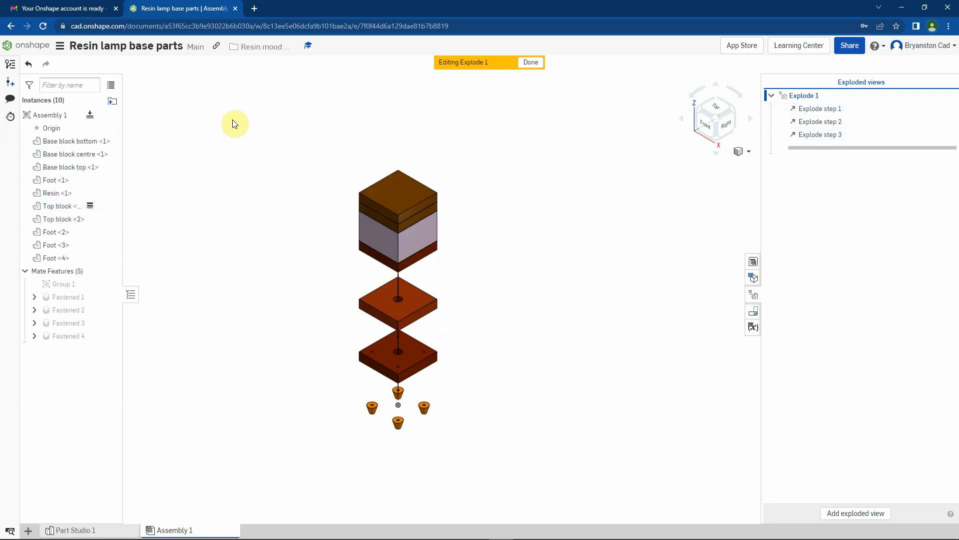
Explode the resin and both top blocks about 70 mm vertically upward from the base block top
click(372, 199)
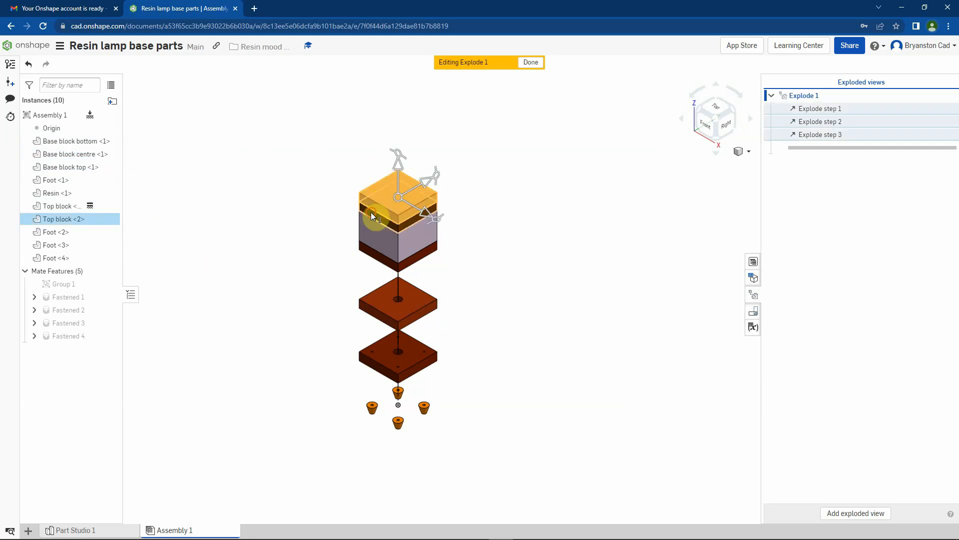
click(370, 223)
click(368, 235)
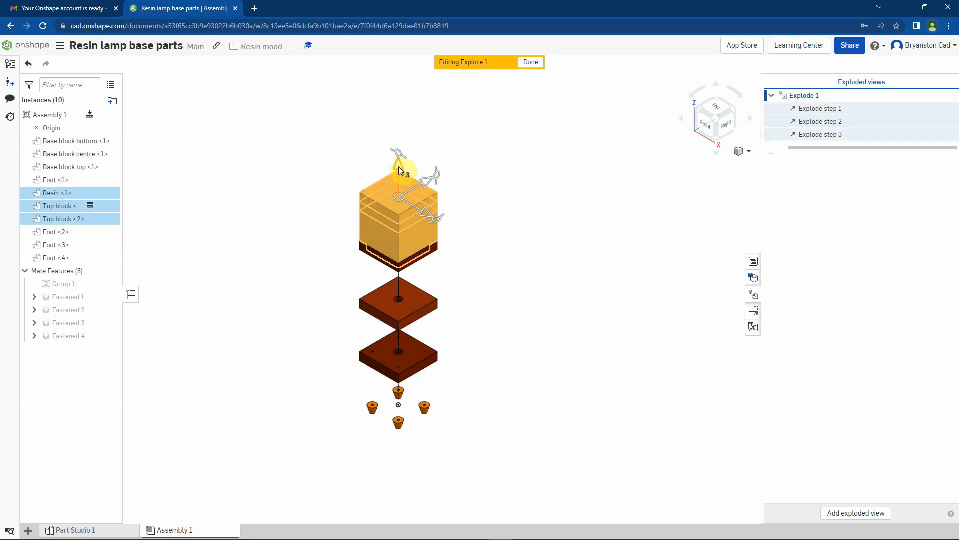
drag(395, 156, 389, 115)
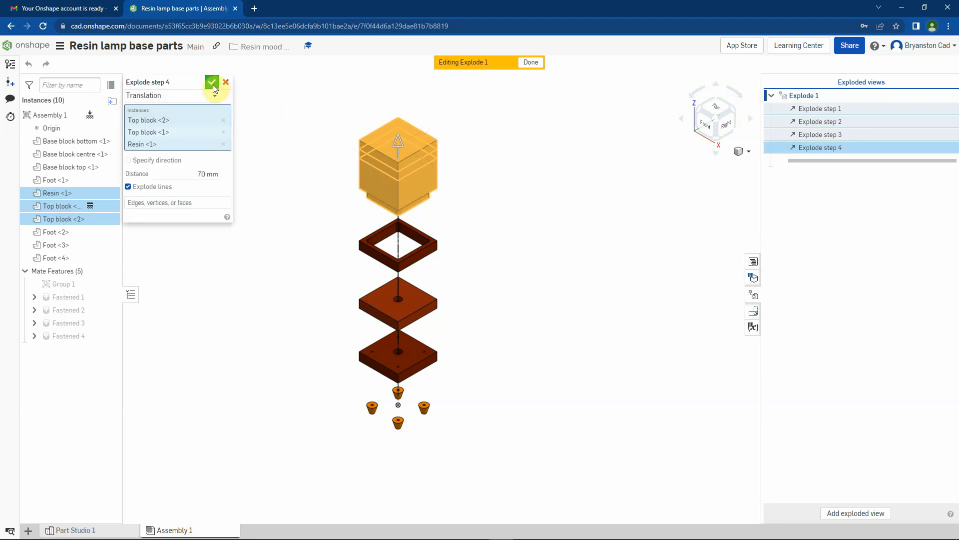
click(213, 85)
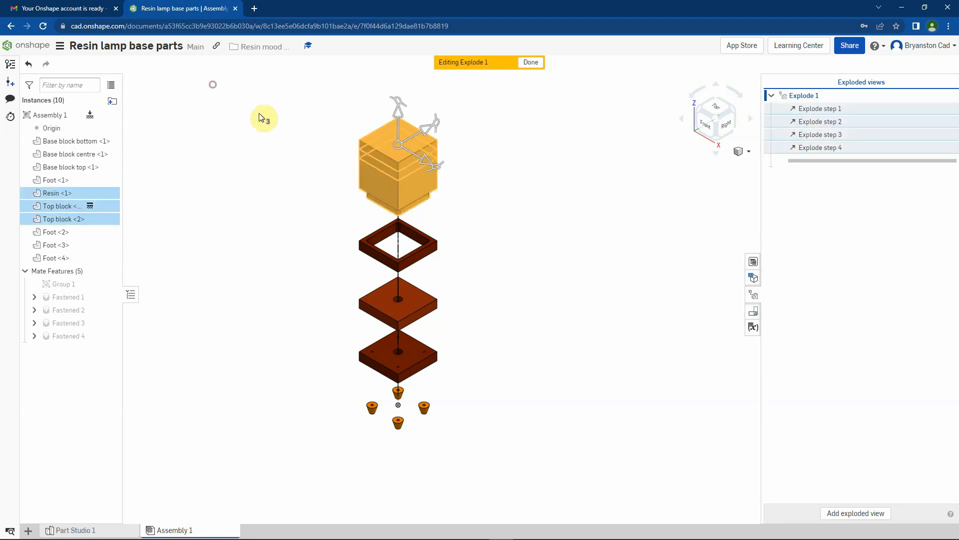
Explode both top blocks together about 64 mm vertically upward from the resin
click(368, 159)
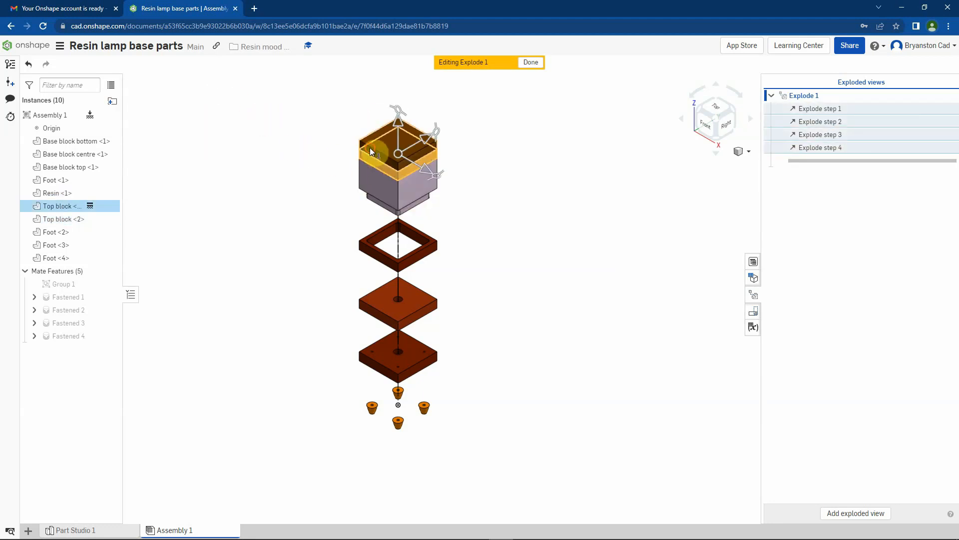
click(396, 122)
drag(396, 121, 392, 71)
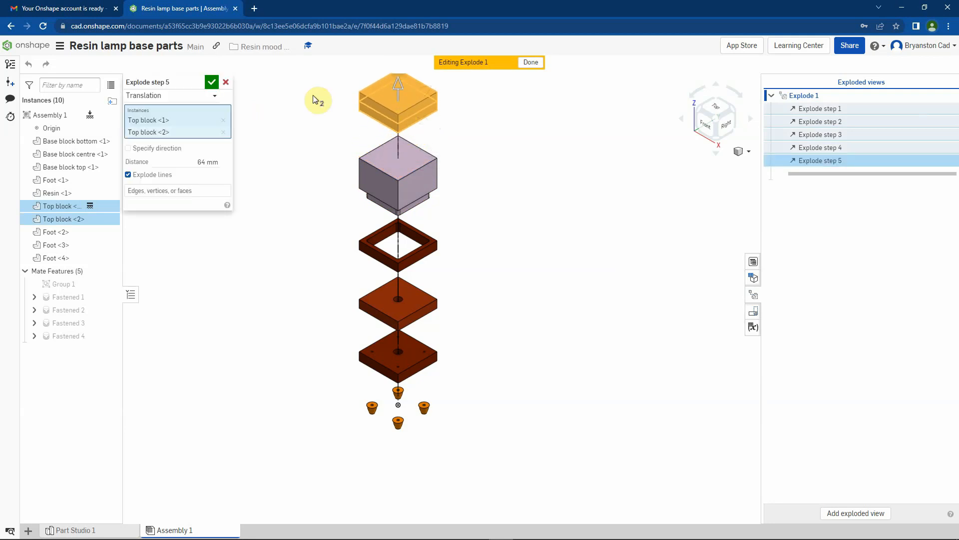
click(211, 83)
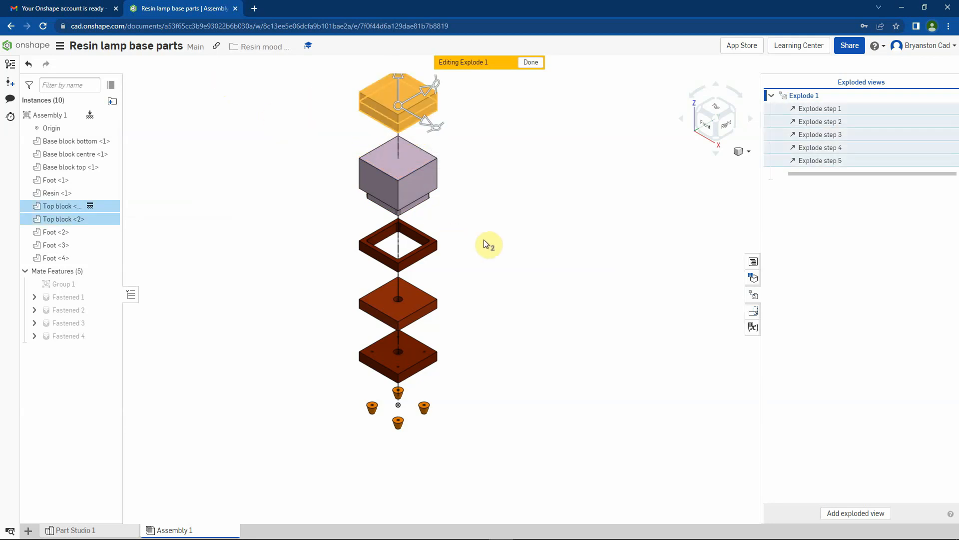
Explode the uppermost top block about 65 mm upward from the other top block and finish editing the exploded view
scroll(485, 240, down, 3)
click(520, 186)
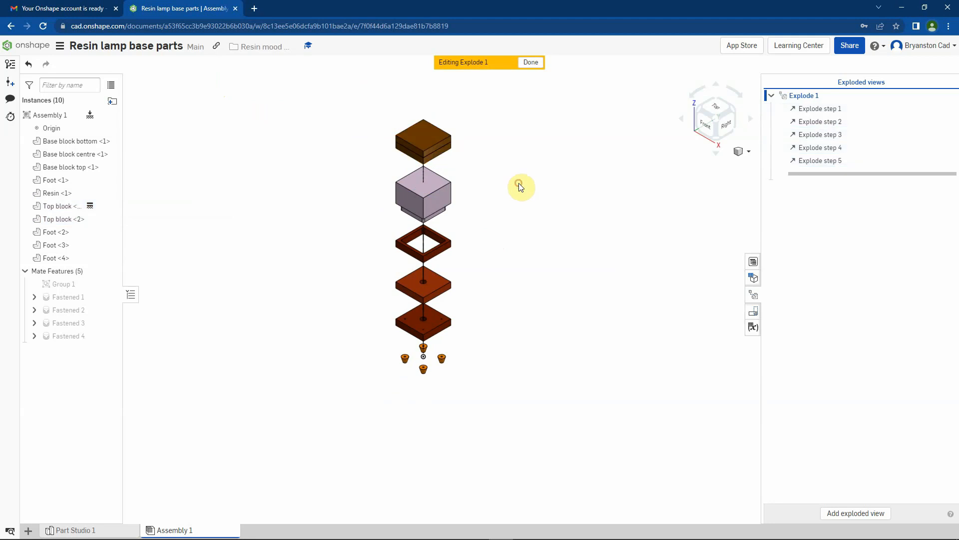
click(419, 135)
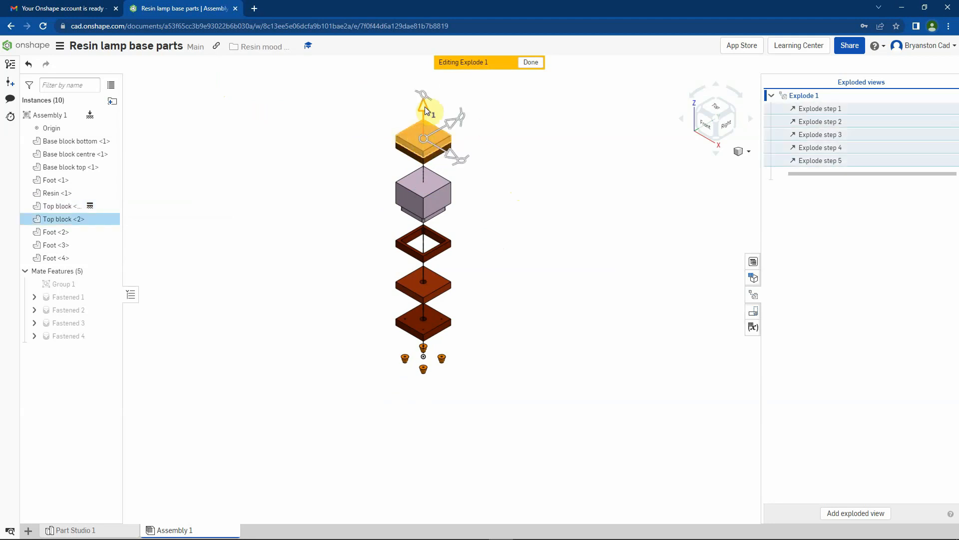
drag(425, 106, 422, 73)
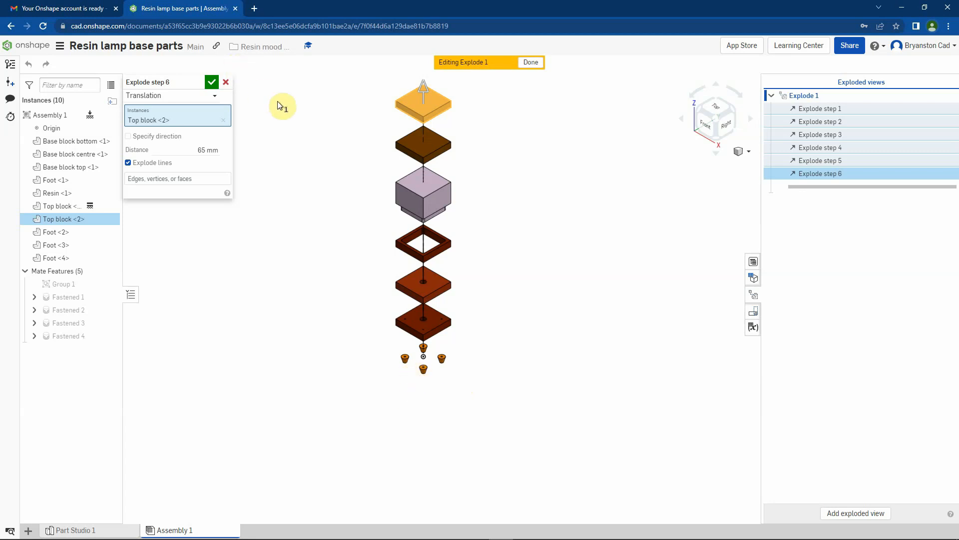
click(211, 82)
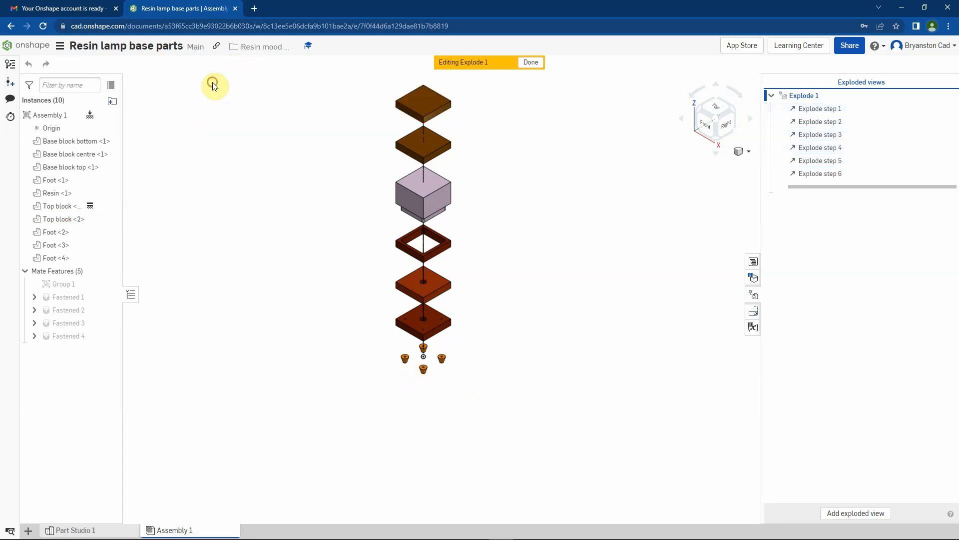
click(616, 175)
click(530, 63)
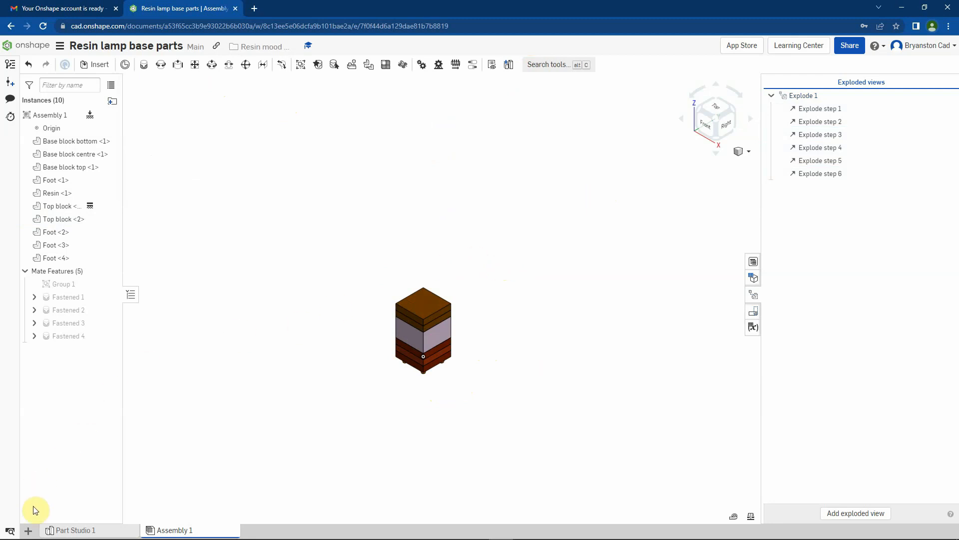
Create a drawing from a custom ISO template with A4 Portrait size, millimetres, third angle projection and no views
click(28, 531)
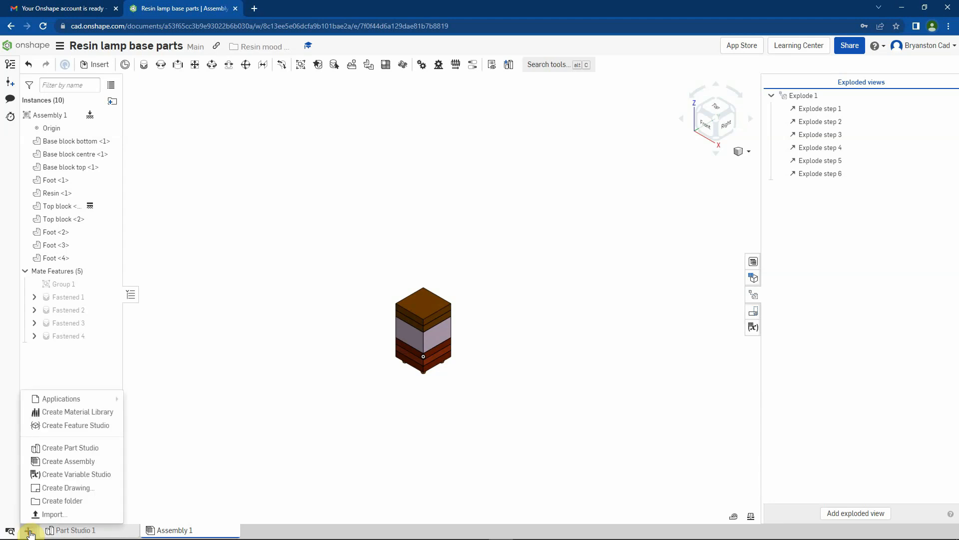
click(56, 488)
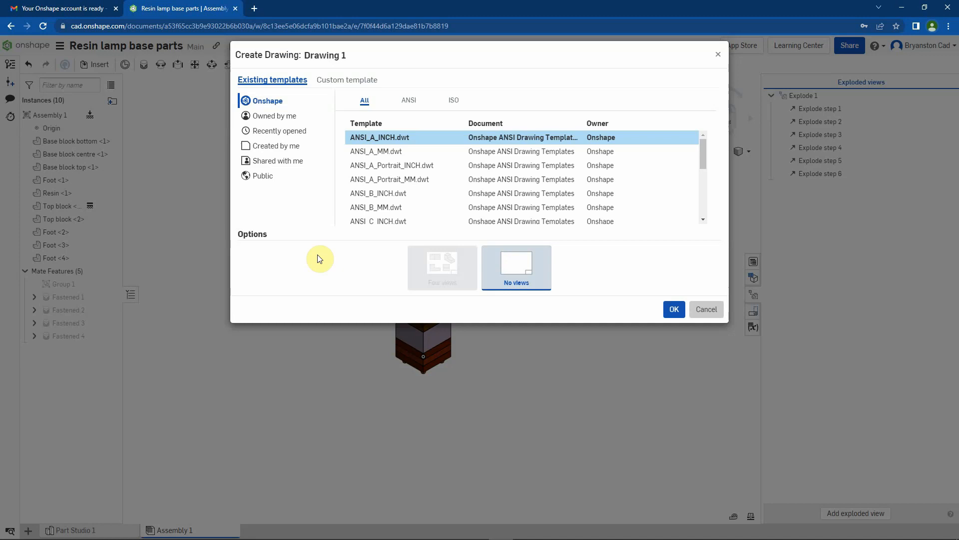
click(343, 83)
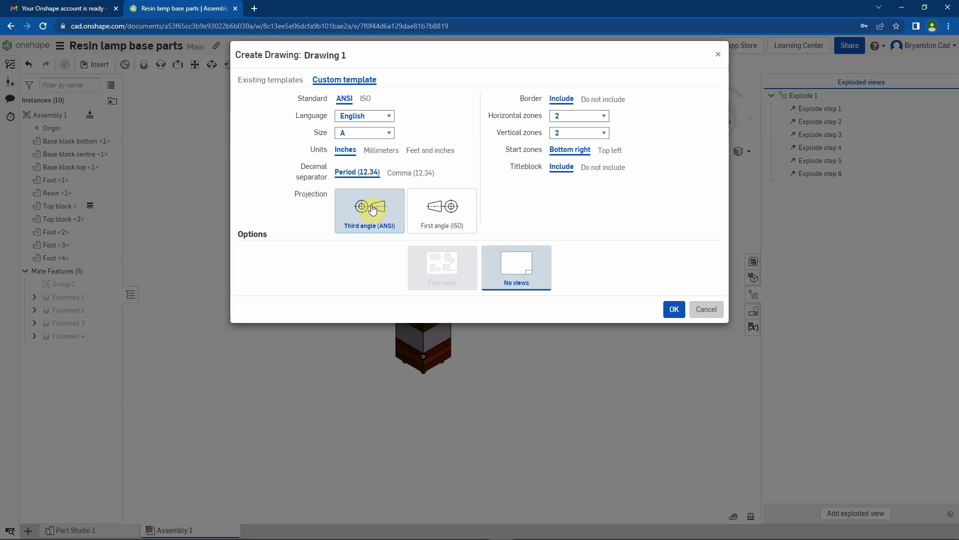
click(365, 99)
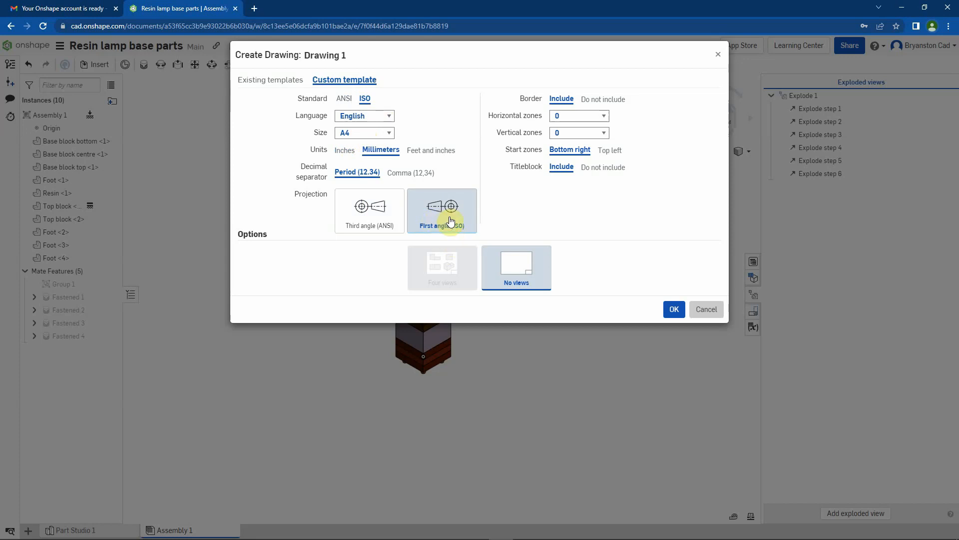
click(355, 134)
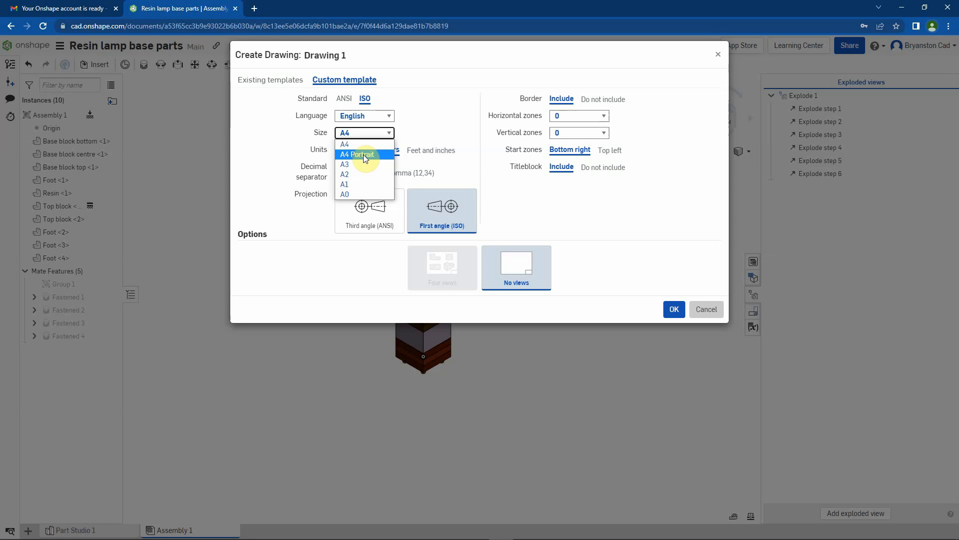
click(364, 155)
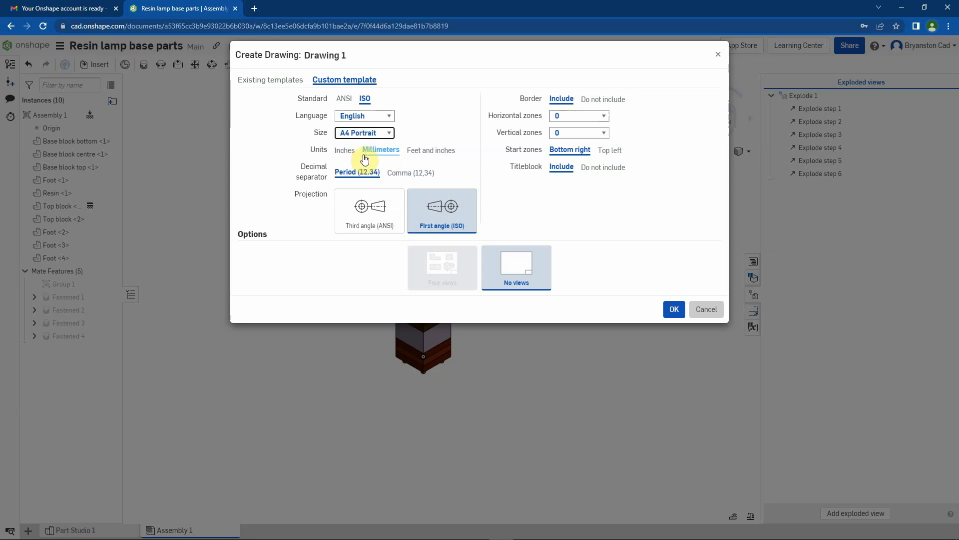
click(363, 215)
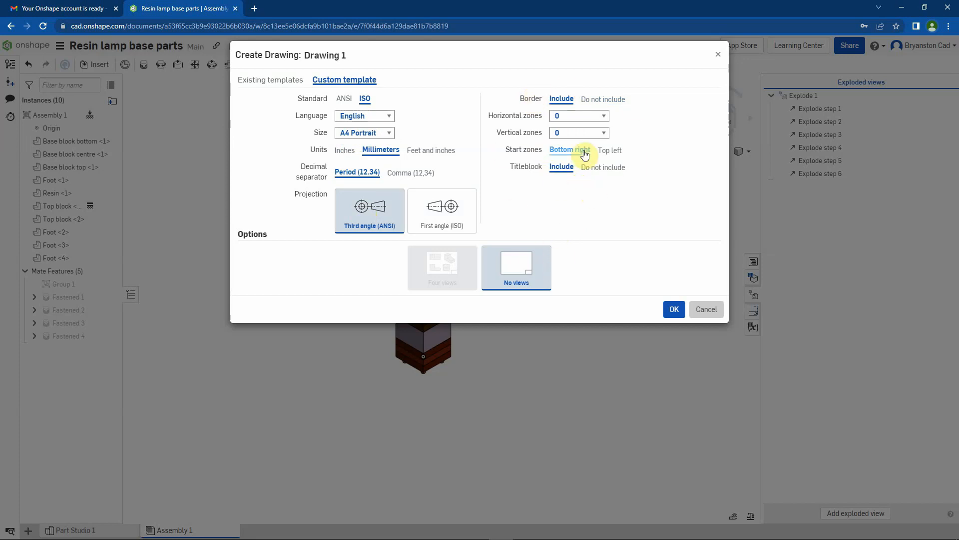
click(672, 311)
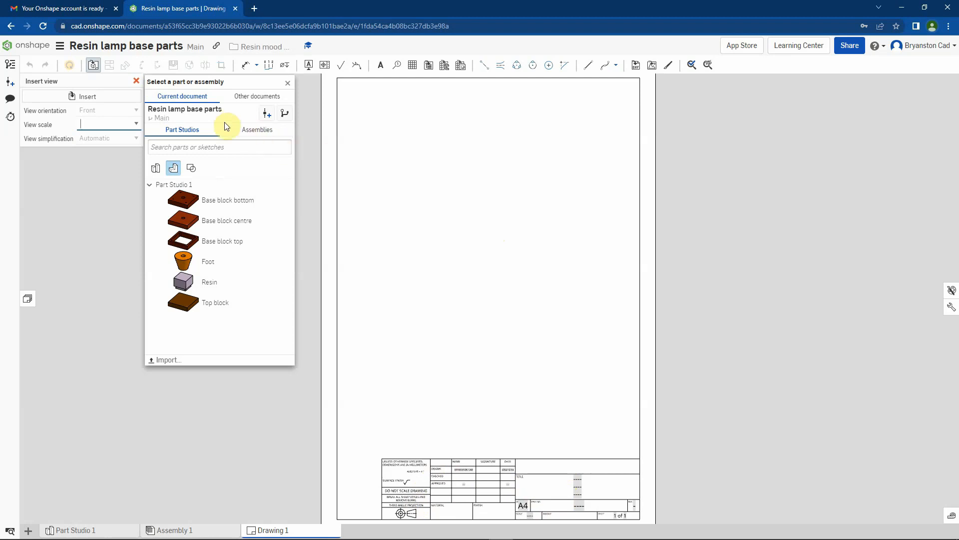
Insert an isometric view of Assembly 1 in its Explode 1 state at 1:2 scale, placed above the title block
click(249, 132)
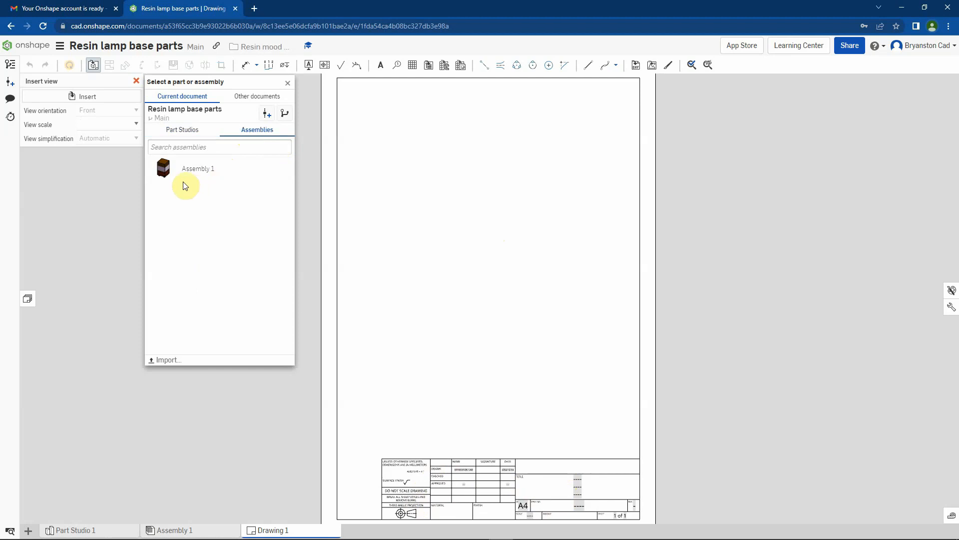
click(164, 171)
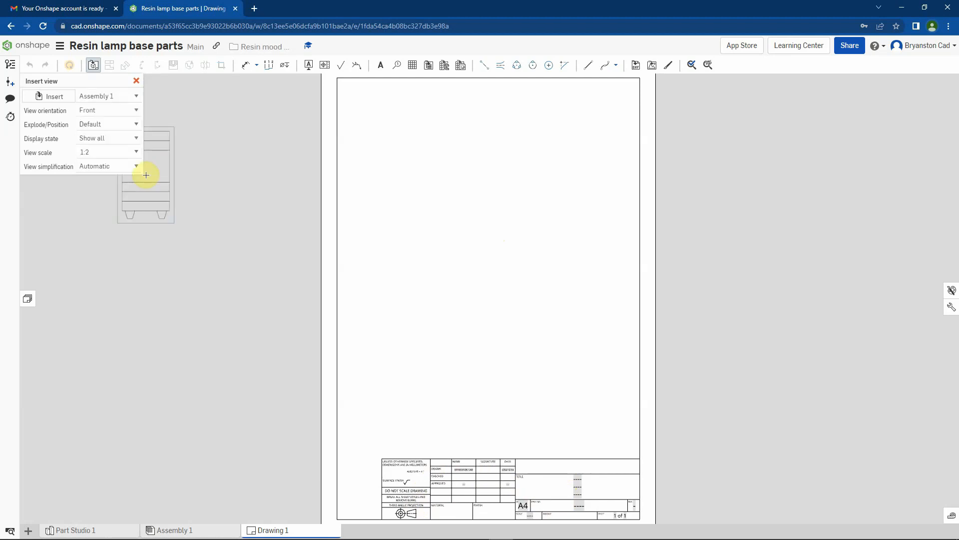
click(402, 219)
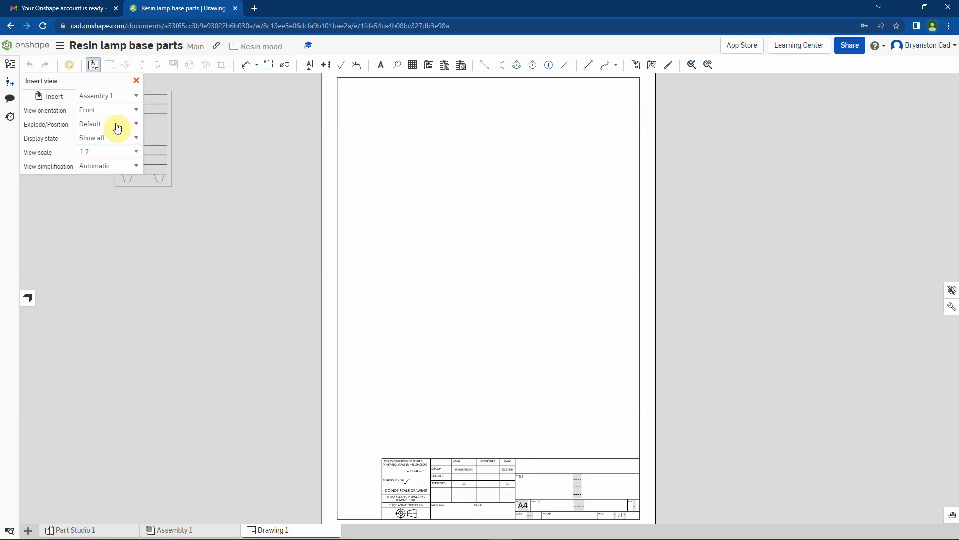
click(134, 111)
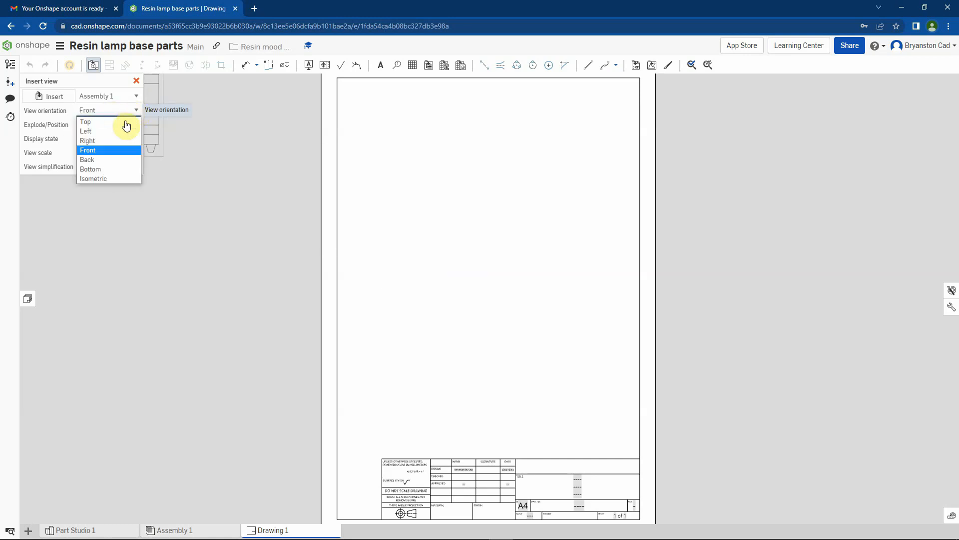
click(116, 179)
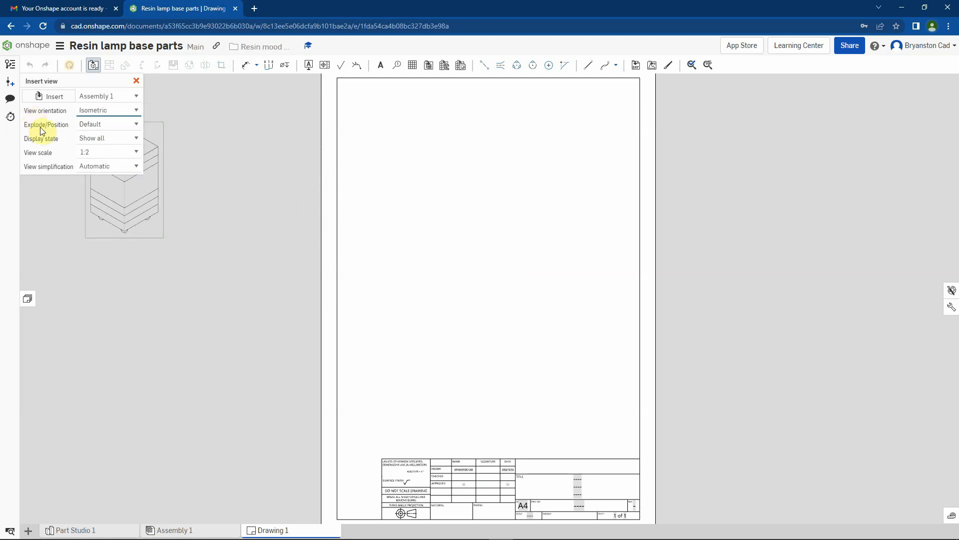
click(137, 125)
click(101, 145)
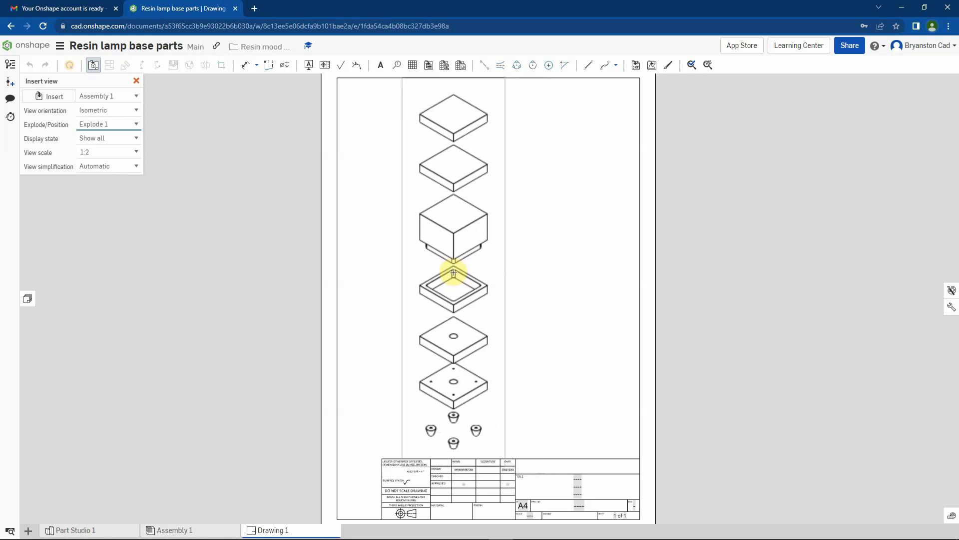
click(454, 273)
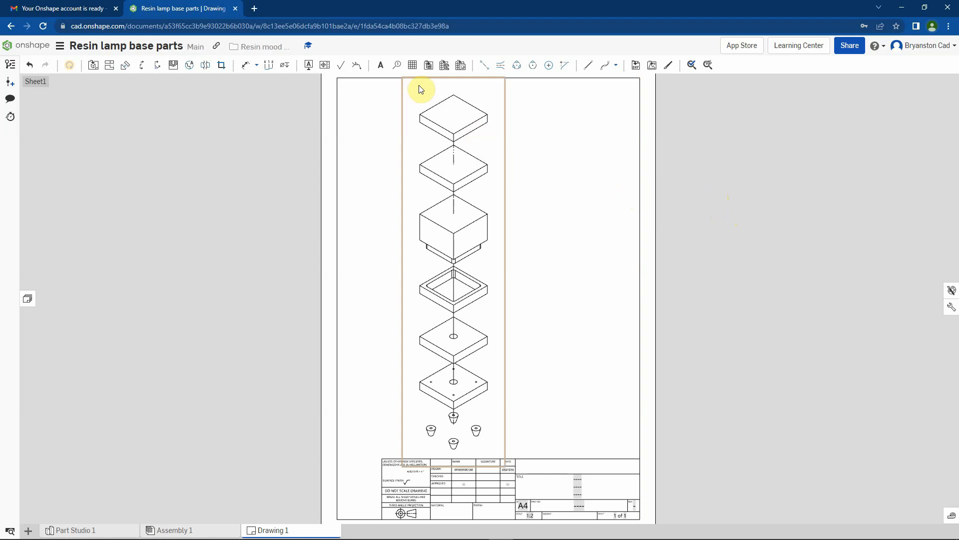
Try to attach circular item-number callouts to the edges of the two top blocks
click(396, 67)
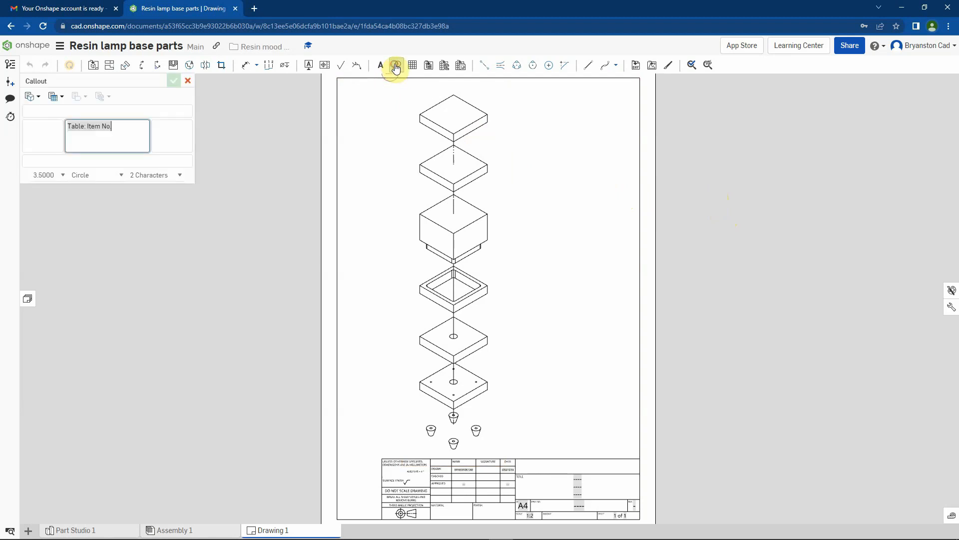
click(419, 114)
click(382, 100)
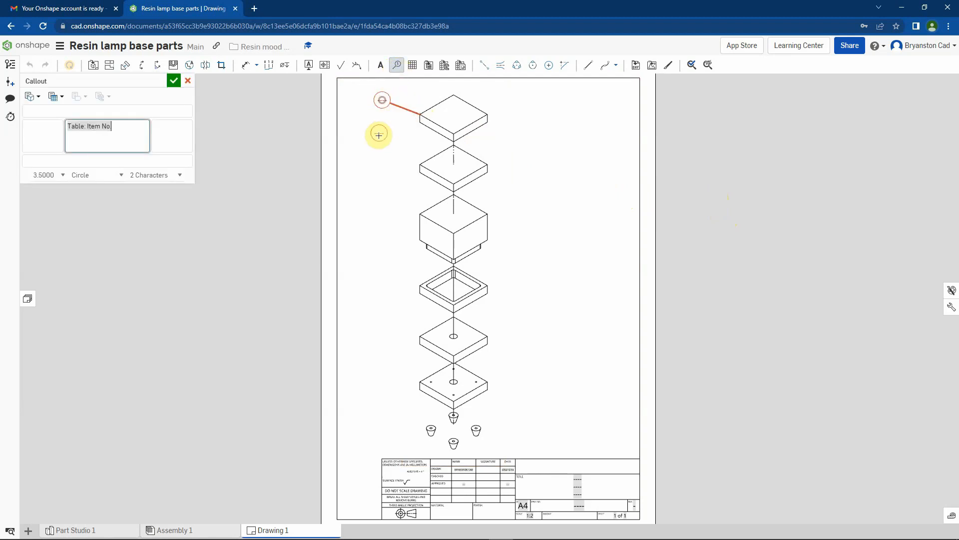
click(420, 164)
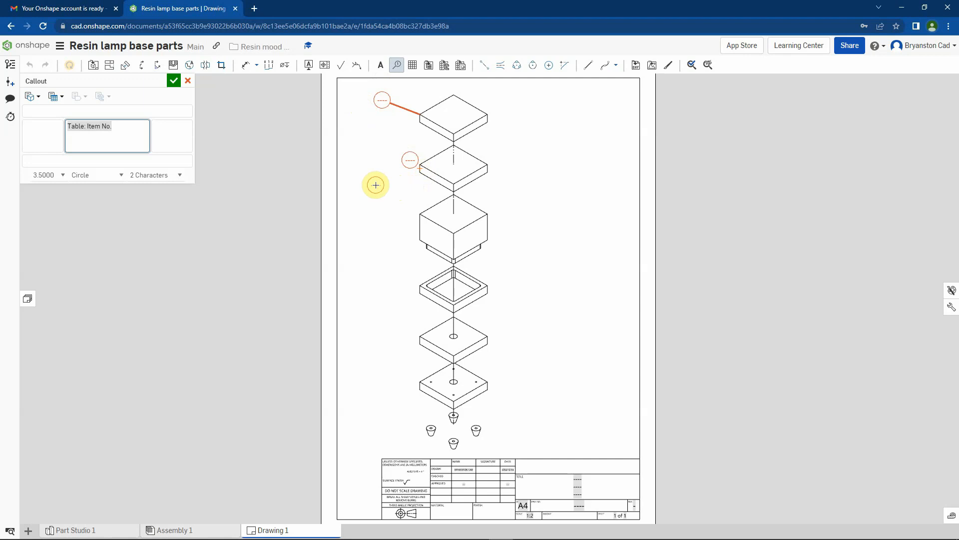
key(Escape)
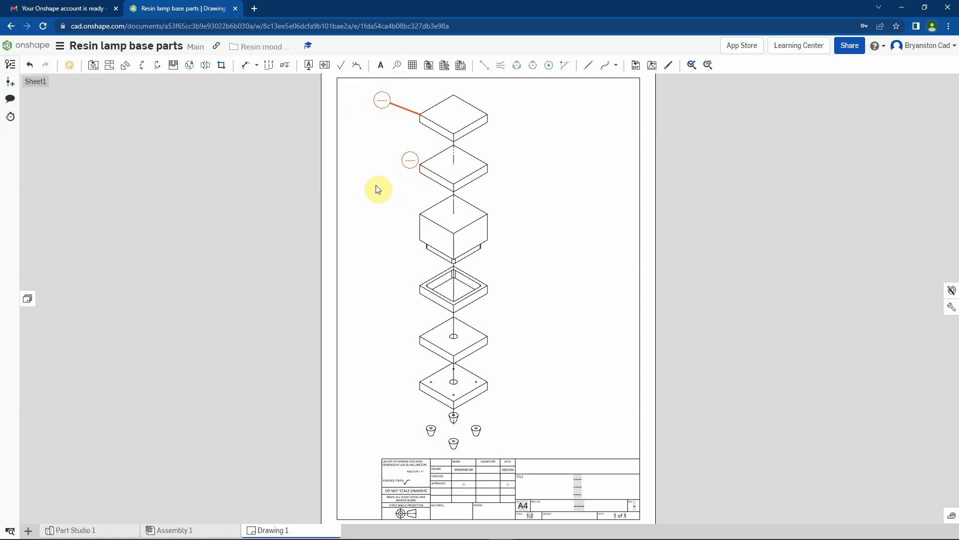
Delete both item-number callouts from the top blocks
click(407, 161)
key(Delete)
click(387, 109)
key(Delete)
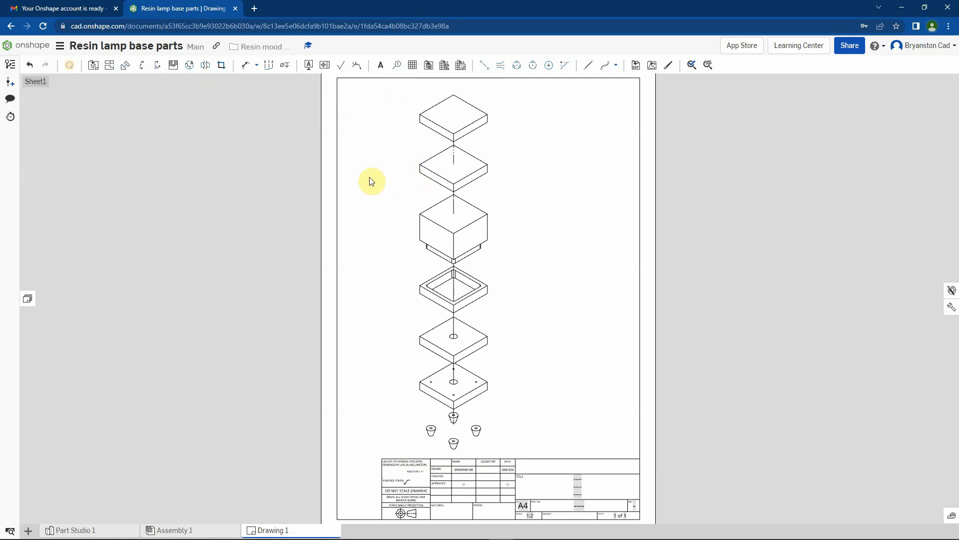